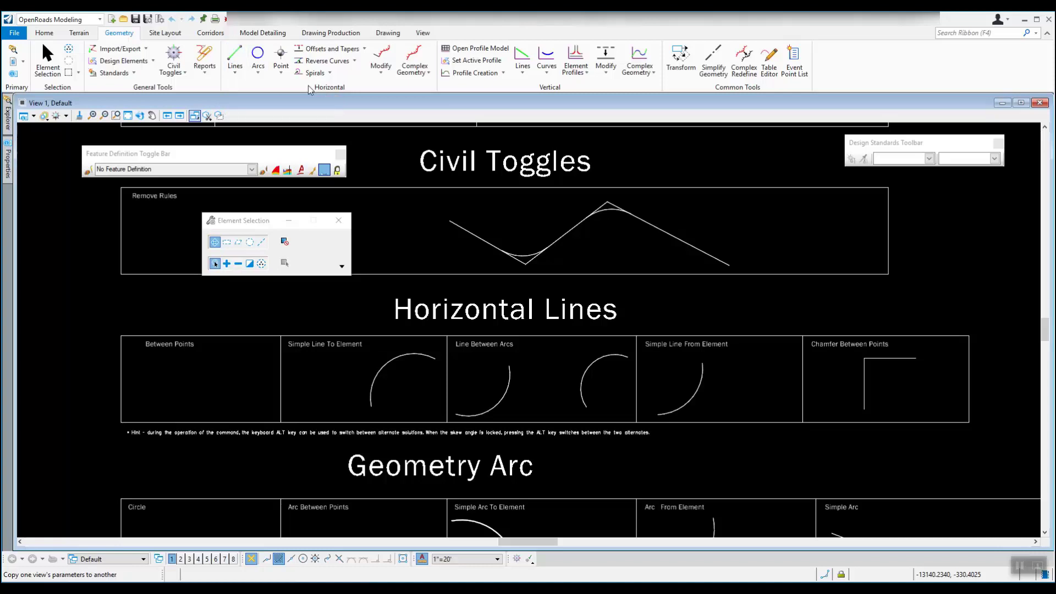
Look over the Lines drop-down of line drawing commands, then close the list.
{"action": "left_click", "coordinate": [236, 70]}
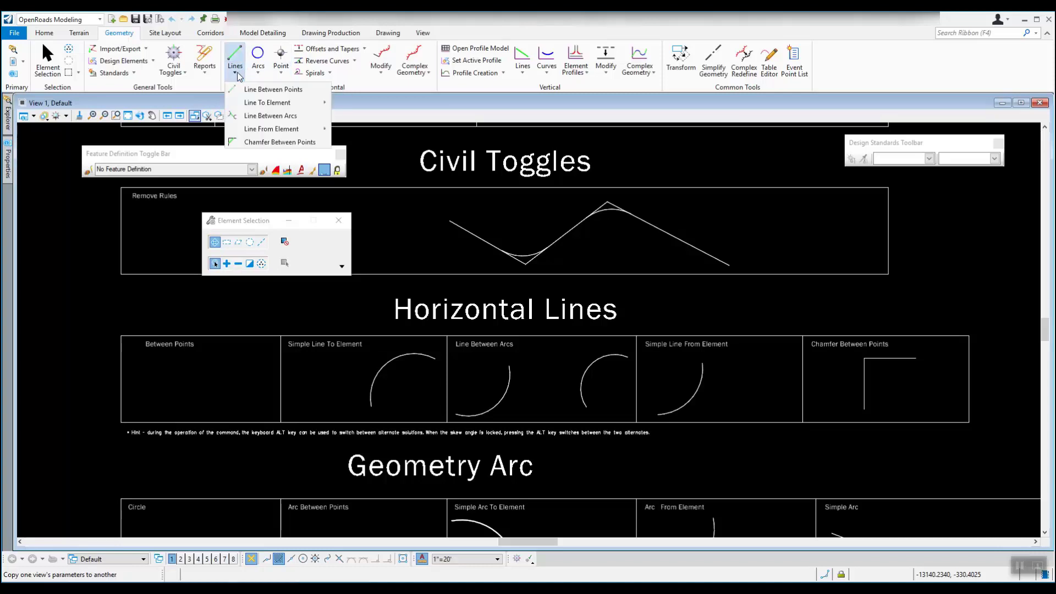
{"action": "mouse_move", "coordinate": [259, 103]}
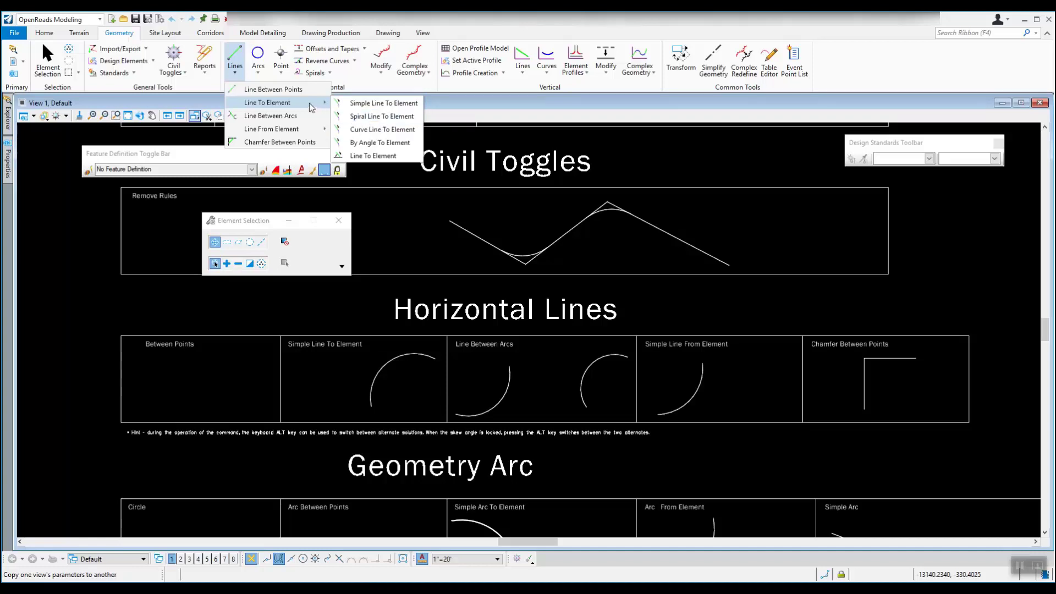
{"action": "left_click", "coordinate": [205, 105]}
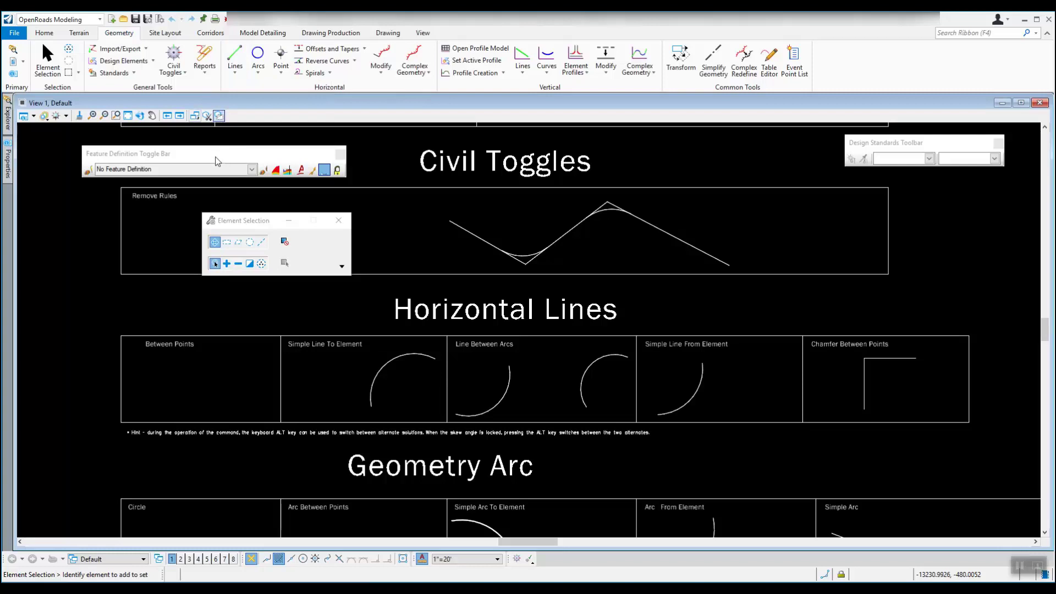
{"action": "mouse_move", "coordinate": [163, 158]}
{"action": "left_mouse_down"}
{"action": "mouse_move", "coordinate": [333, 159]}
{"action": "mouse_move", "coordinate": [161, 158]}
{"action": "left_mouse_up"}
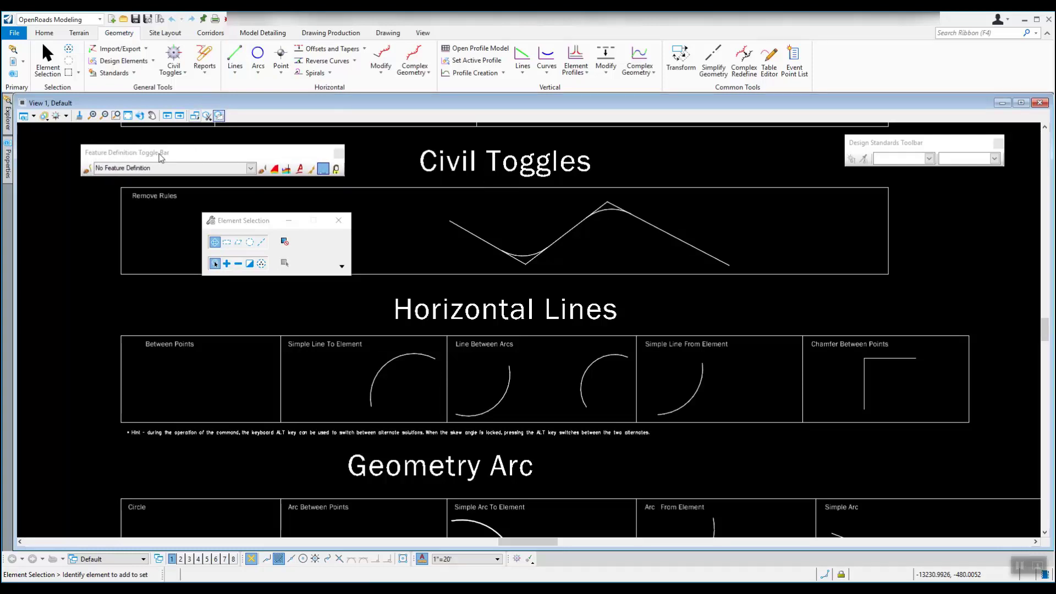
Show the Feature Definition Toolbar from Standards and select its feature field.
{"action": "left_click", "coordinate": [133, 73]}
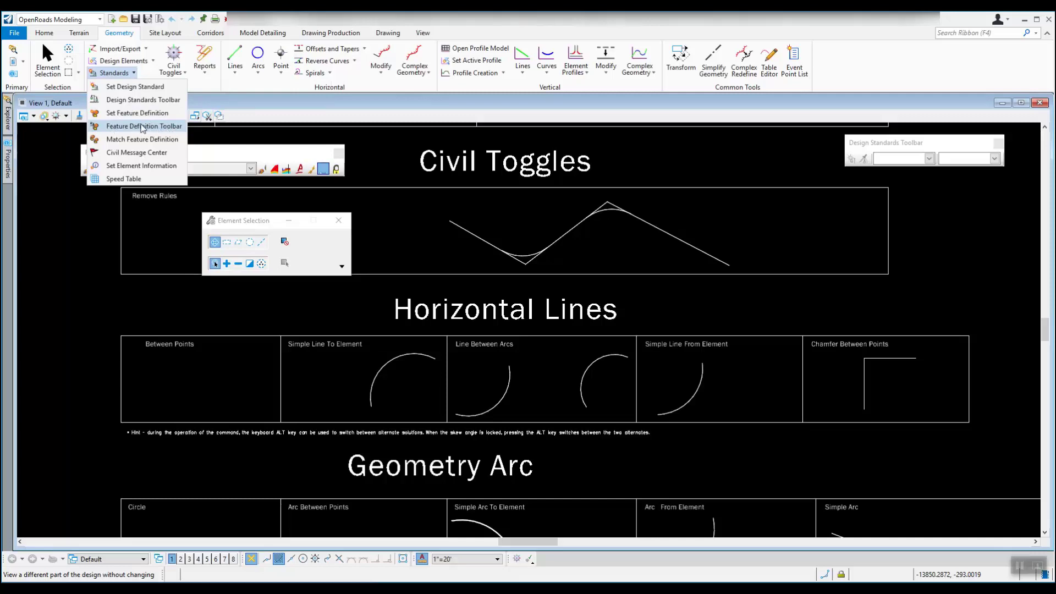
{"action": "left_click", "coordinate": [178, 126]}
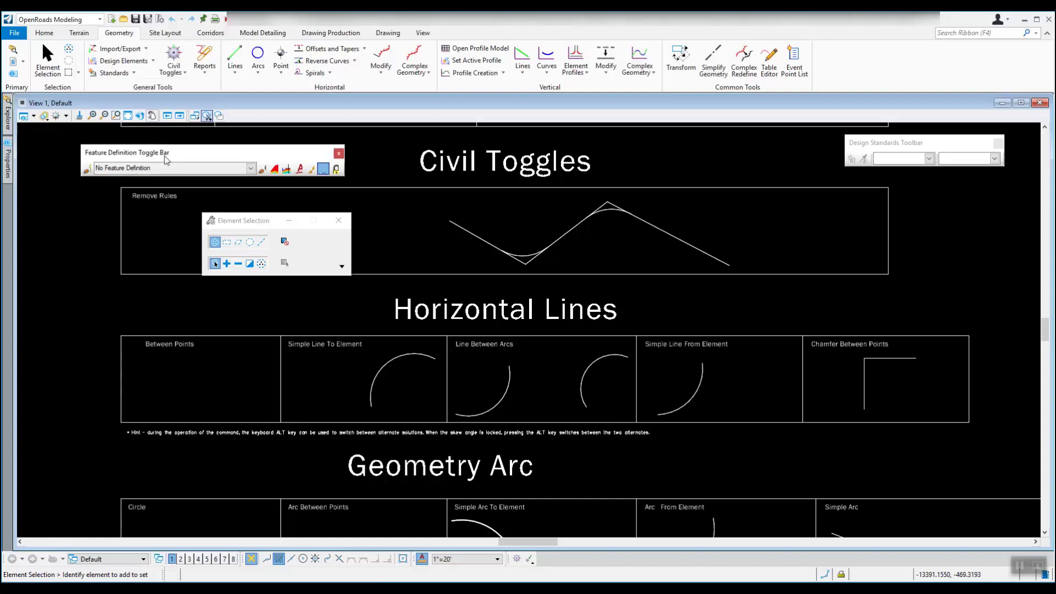
{"action": "left_click", "coordinate": [247, 168]}
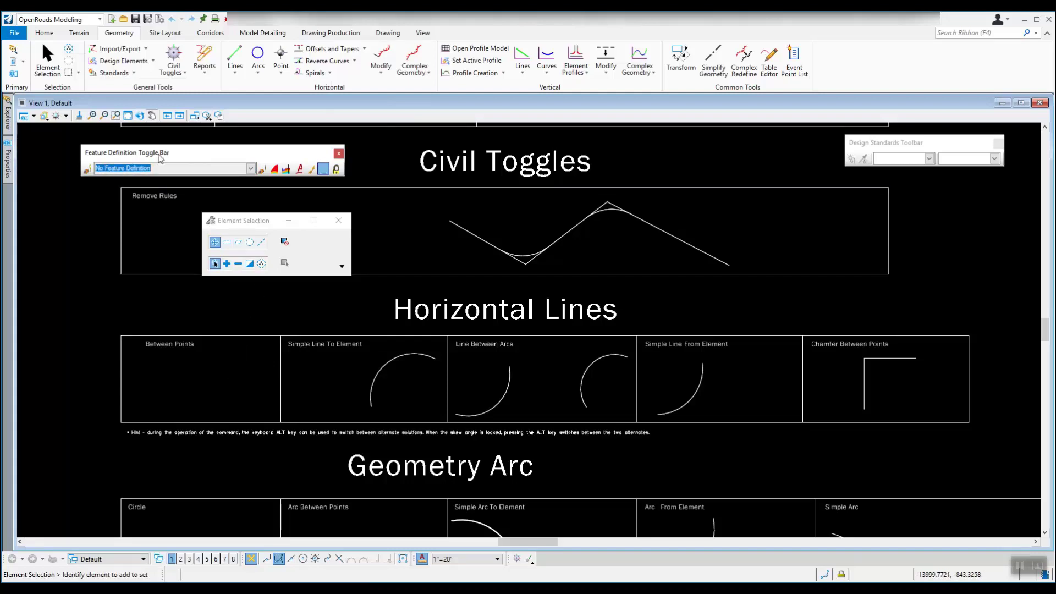
Choose Linear > Design > Geometry > Geometry Scratch as the active feature definition.
{"action": "left_click", "coordinate": [250, 169]}
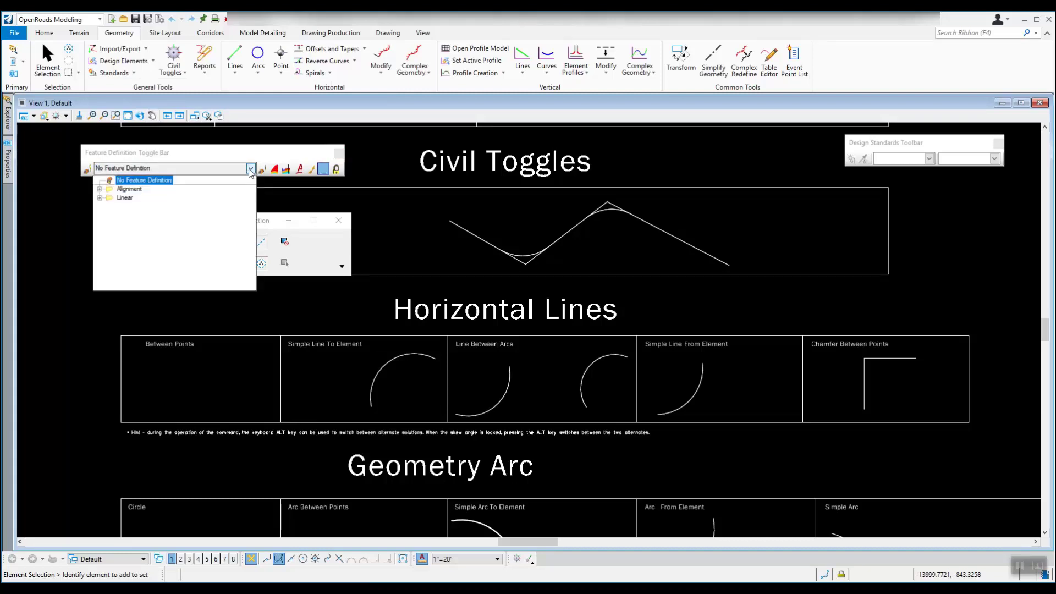
{"action": "left_click", "coordinate": [100, 198]}
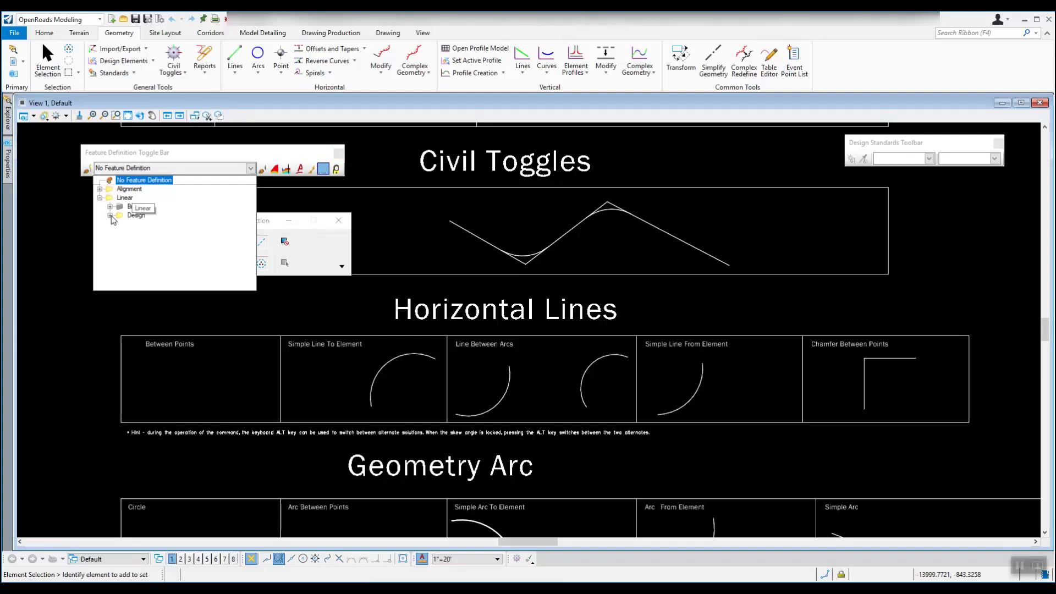
{"action": "left_click", "coordinate": [111, 216]}
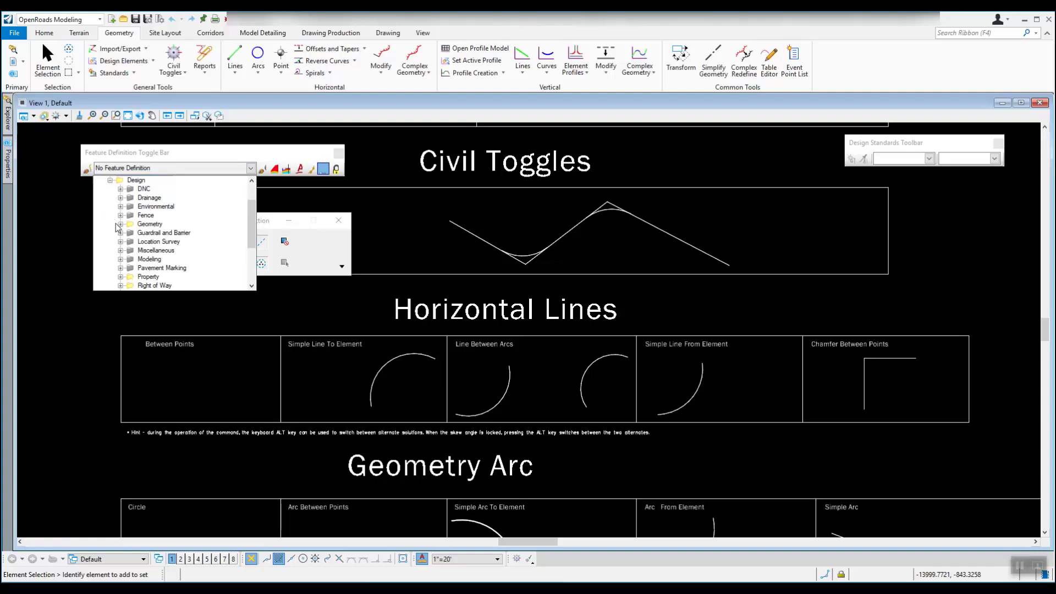
{"action": "left_click", "coordinate": [121, 225]}
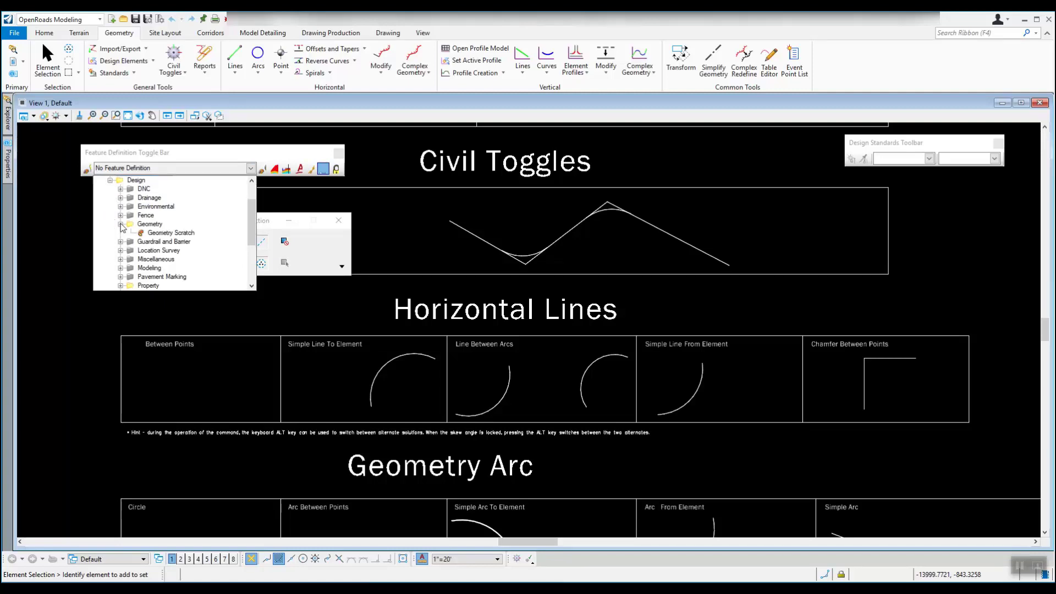
{"action": "left_click", "coordinate": [171, 234]}
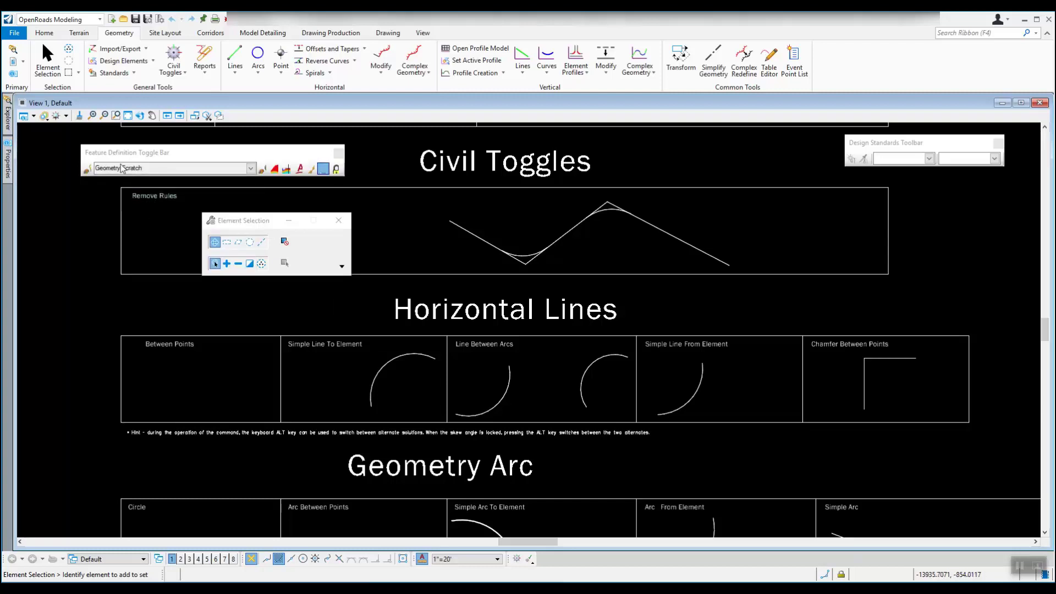
{"action": "left_click", "coordinate": [88, 171]}
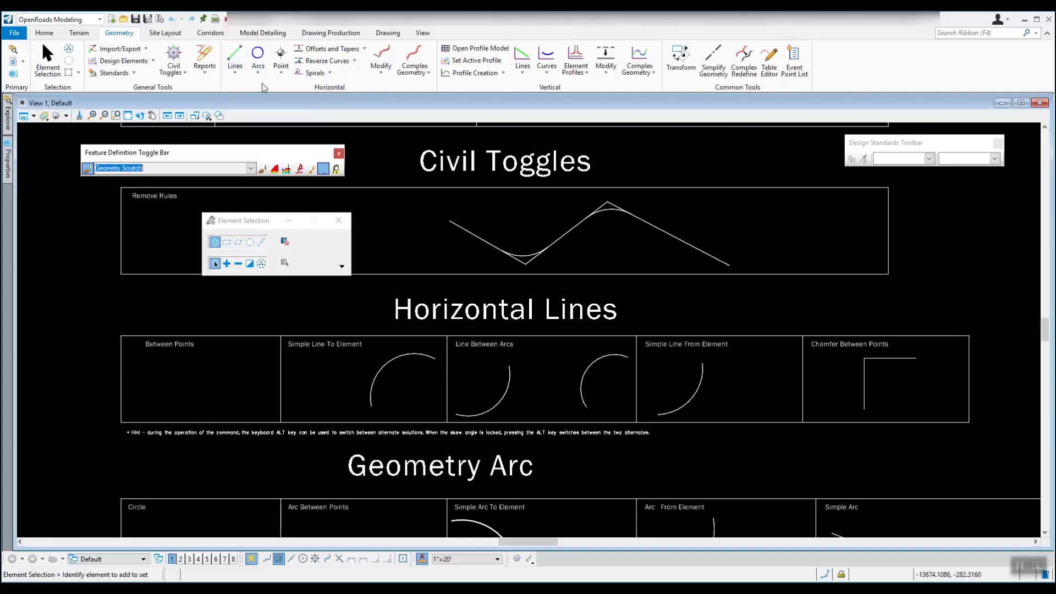
Start Line Between Points and review Distance 1000.0000, direction N90°00'00"E and feature name.
{"action": "left_click", "coordinate": [236, 72]}
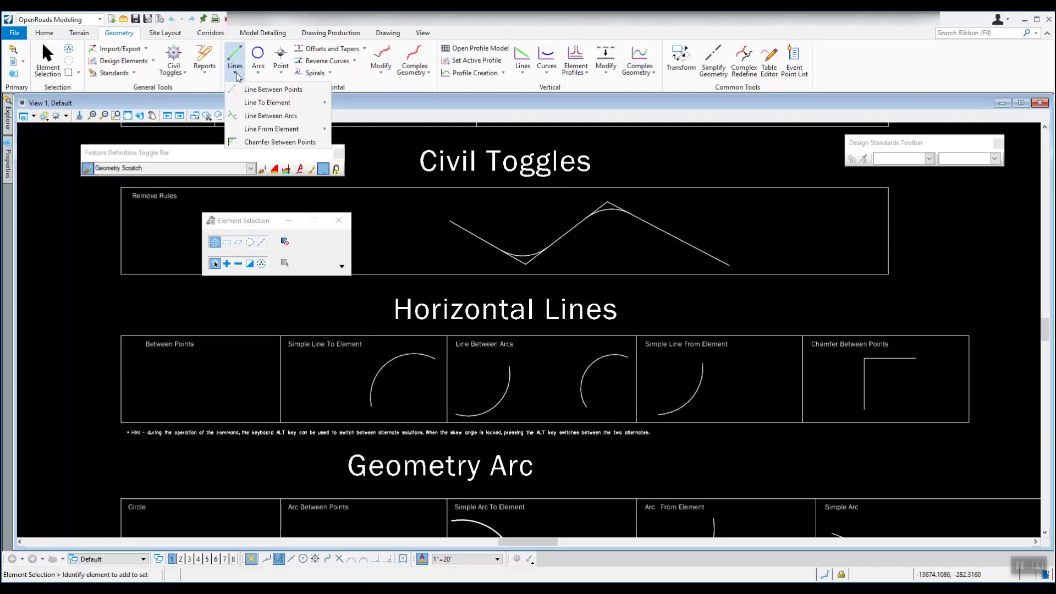
{"action": "left_click", "coordinate": [281, 91]}
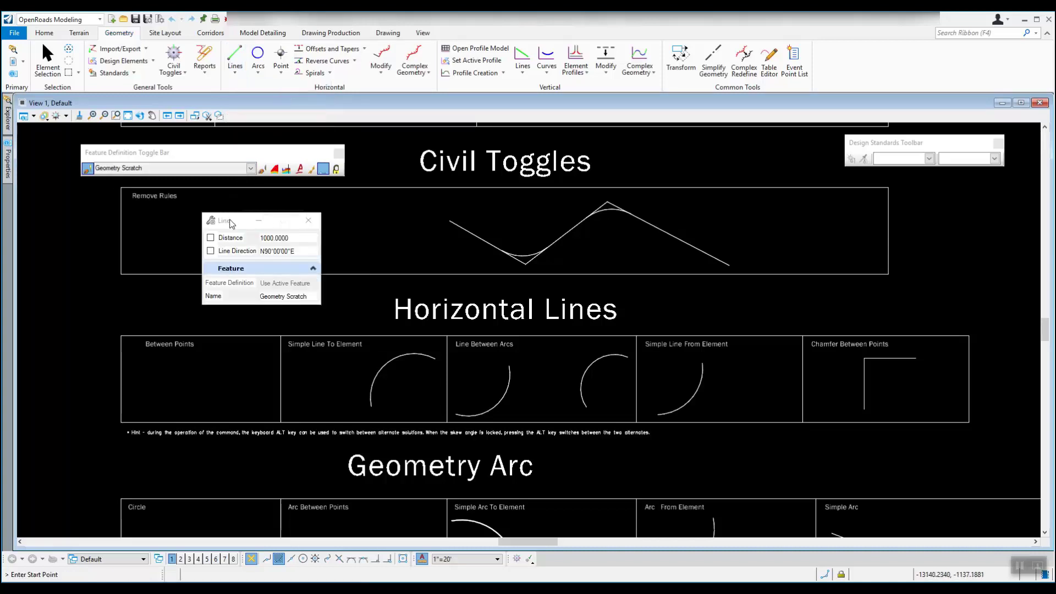
{"action": "left_click_drag", "start_coordinate": [231, 222], "coordinate": [136, 199]}
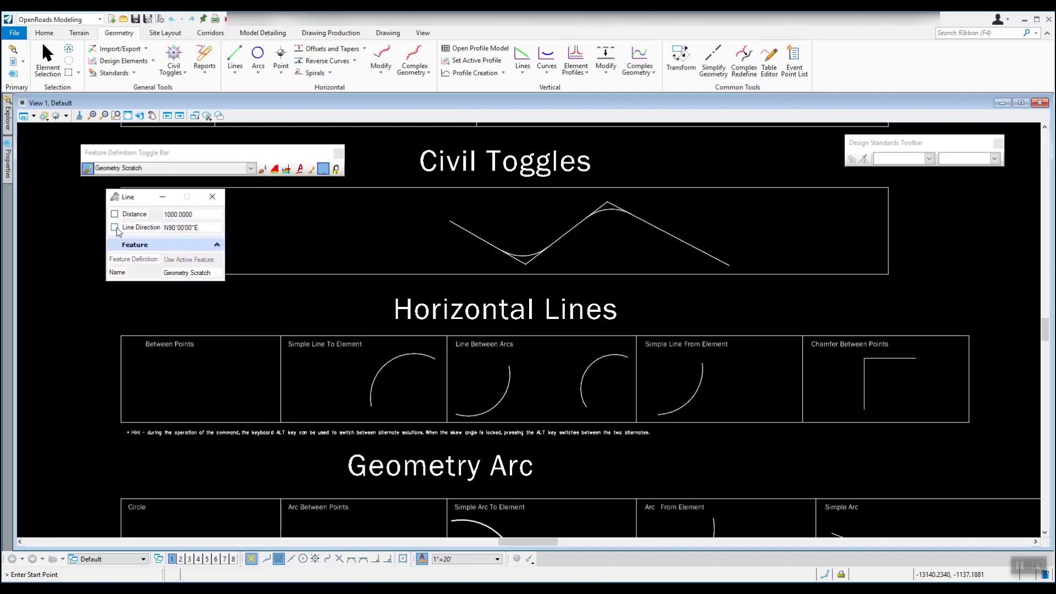
{"action": "left_click", "coordinate": [187, 230]}
{"action": "left_click", "coordinate": [173, 227]}
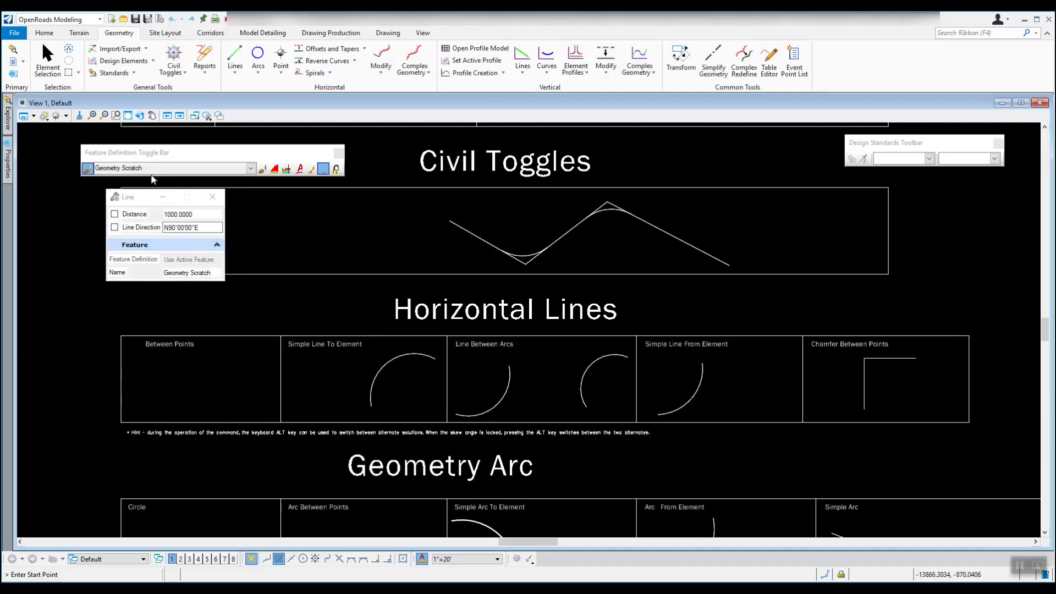
{"action": "left_click", "coordinate": [165, 272]}
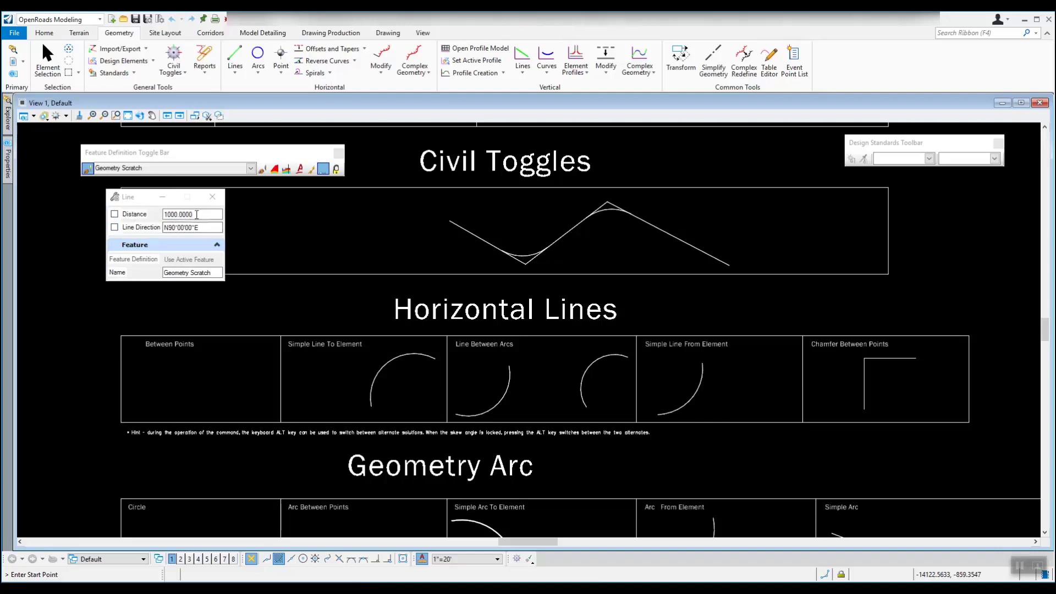
Lock the line's Distance at 1100.
{"action": "left_click_drag", "start_coordinate": [197, 214], "coordinate": [162, 220]}
{"action": "type", "text": "1"}
{"action": "type", "text": "0"}
{"action": "key", "text": "Return"}
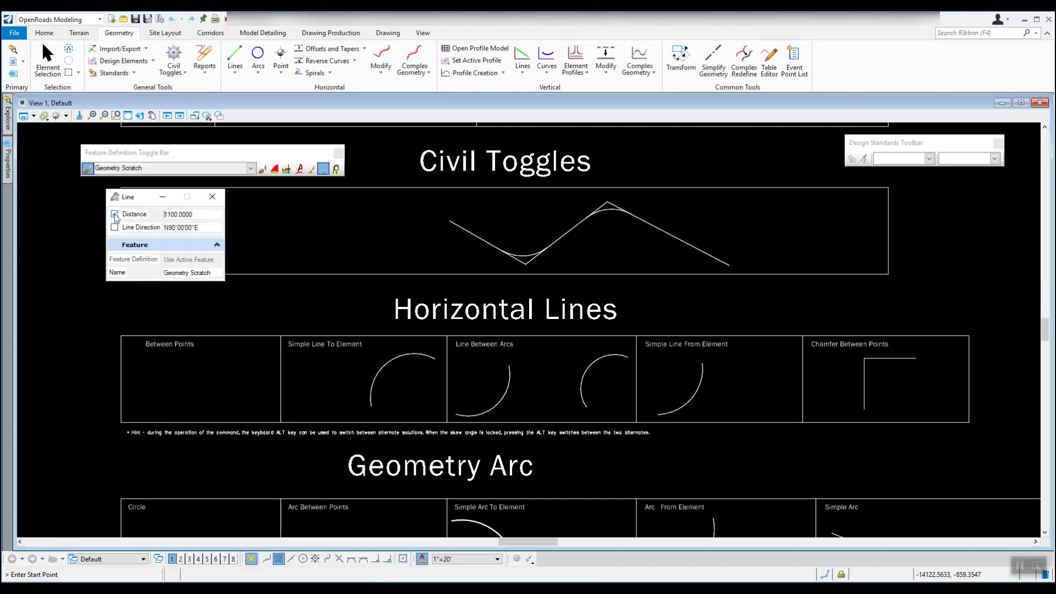
Lock the Line Direction at N85°30'30"E.
{"action": "double_click", "coordinate": [172, 227]}
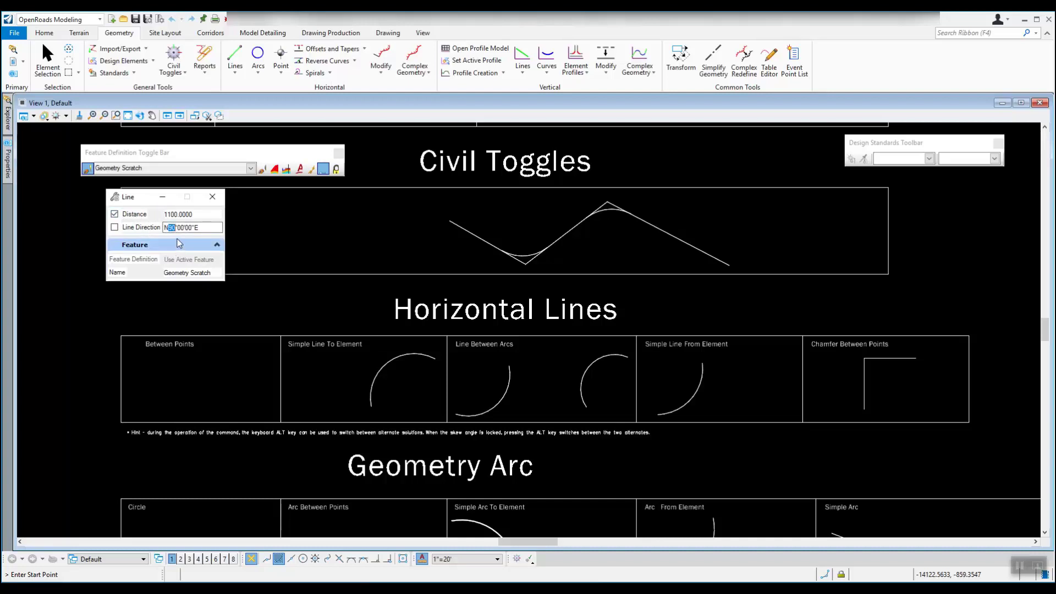
{"action": "type", "text": "85"}
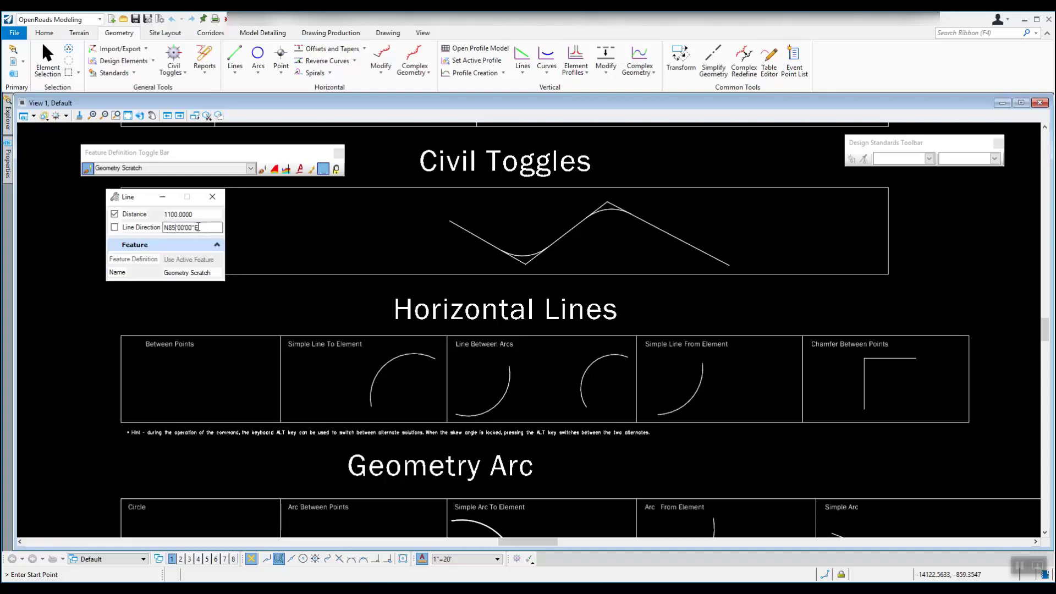
{"action": "left_click_drag", "start_coordinate": [200, 228], "coordinate": [165, 228]}
{"action": "type", "text": "N8"}
{"action": "key", "text": "Return"}
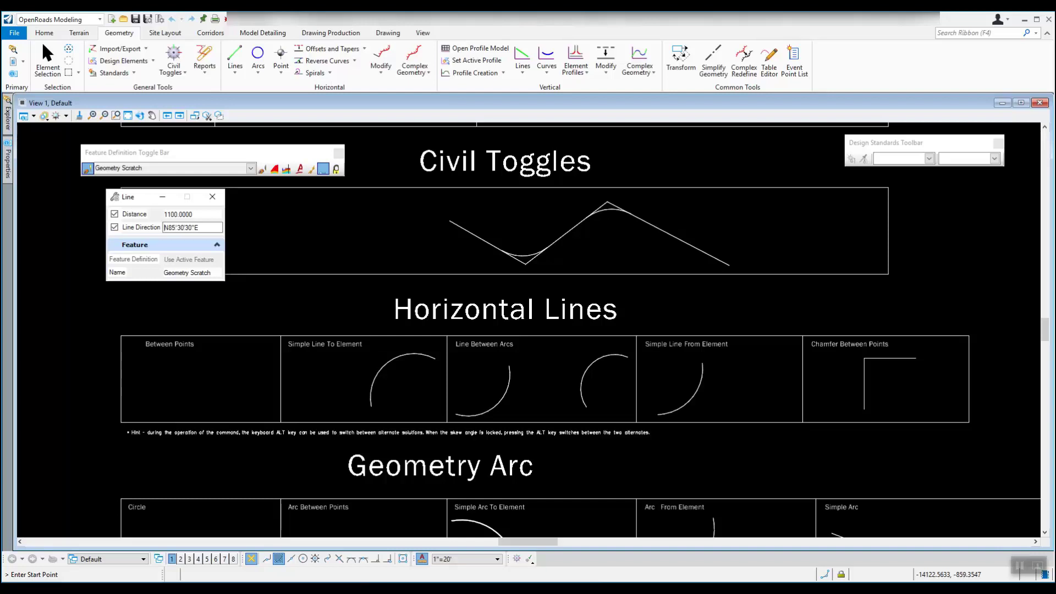
Place the locked 1100, N85°30'30"E line, then draw a free second line beneath it.
{"action": "left_click", "coordinate": [140, 367]}
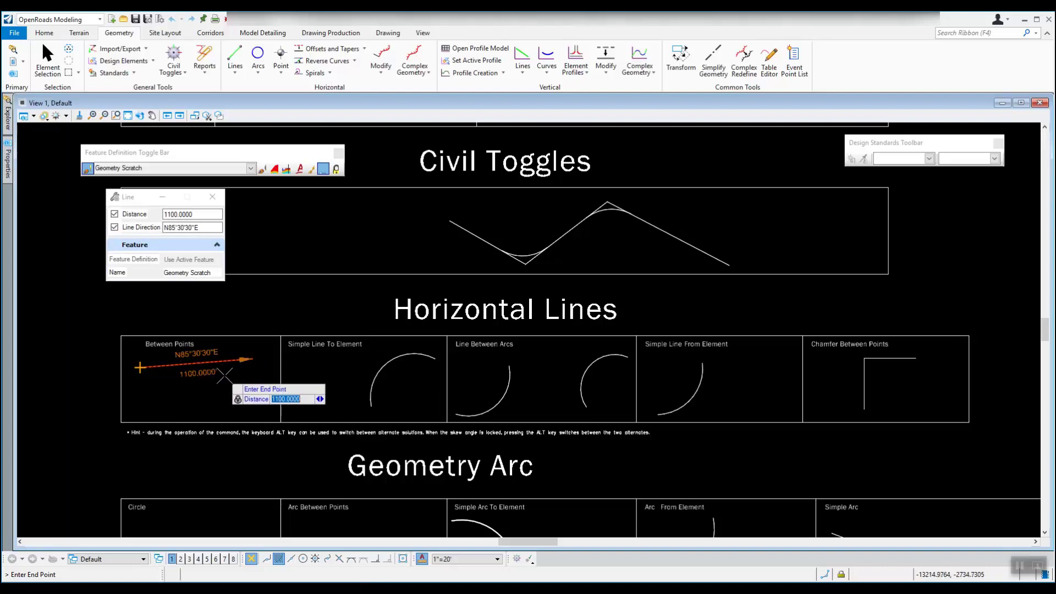
{"action": "left_click", "coordinate": [256, 375]}
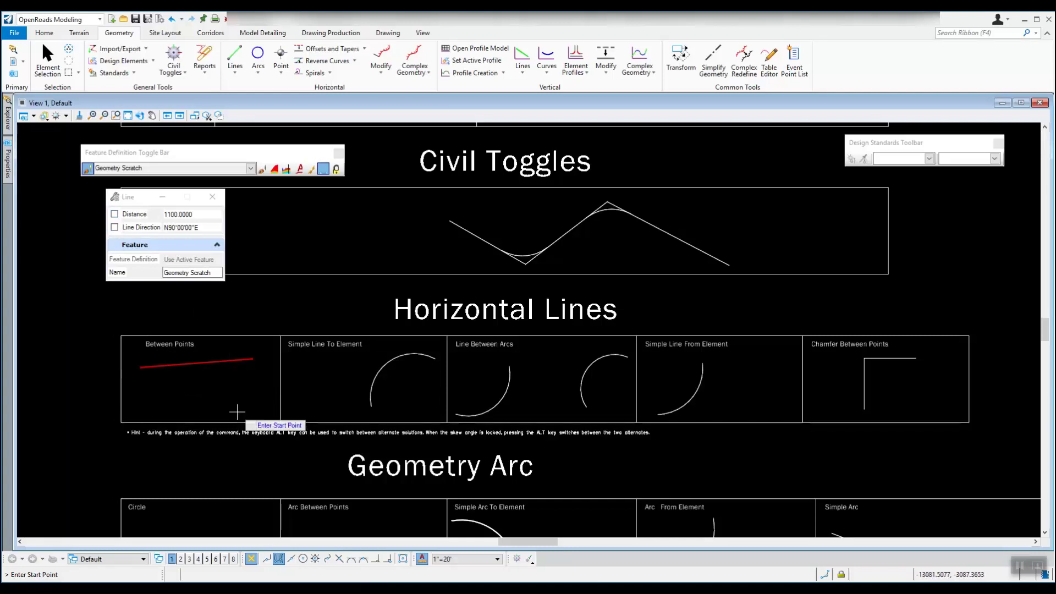
{"action": "left_click", "coordinate": [140, 381]}
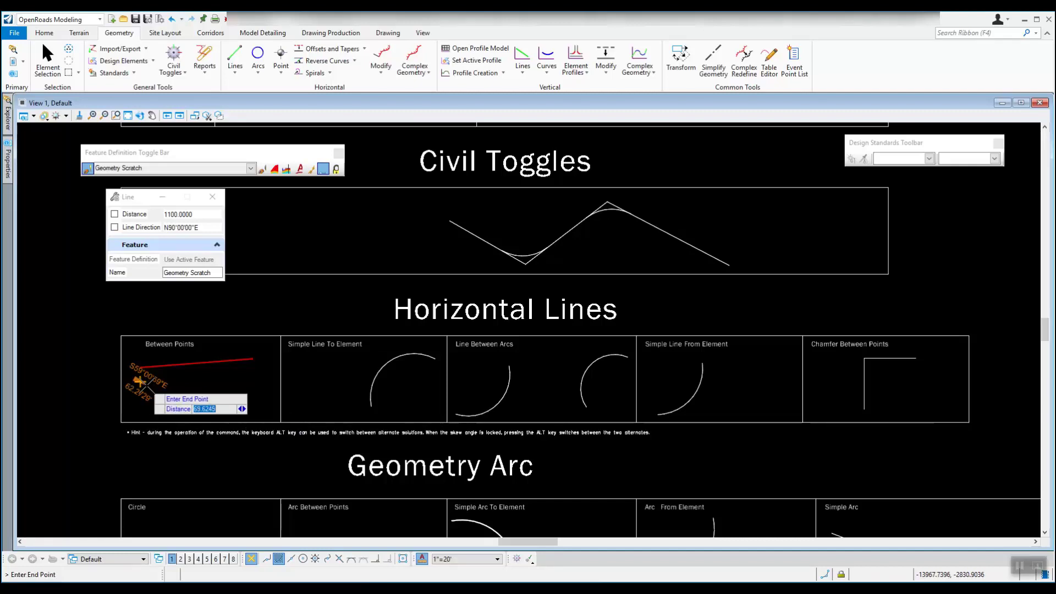
{"action": "left_click", "coordinate": [253, 379]}
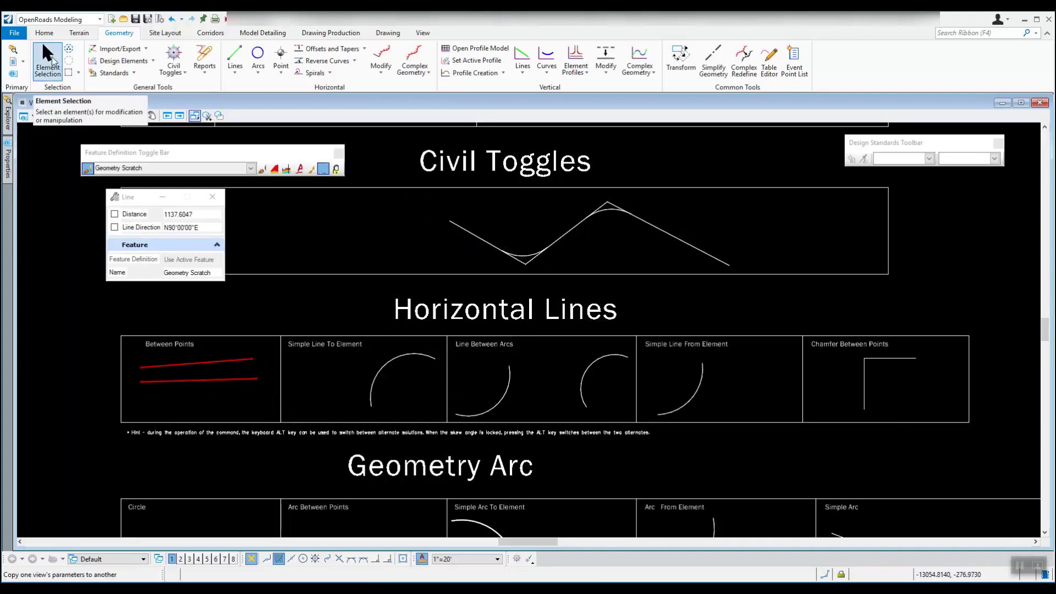
Switch to Element Selection and select the lower 1137.6047 red line instead of the upper one.
{"action": "left_click", "coordinate": [49, 62]}
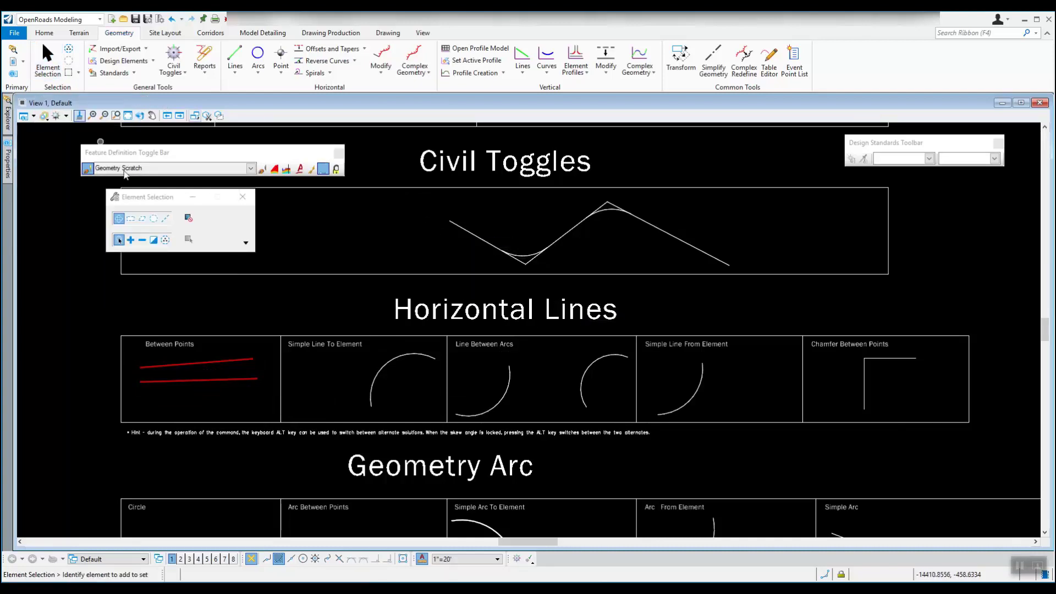
{"action": "left_click", "coordinate": [220, 362]}
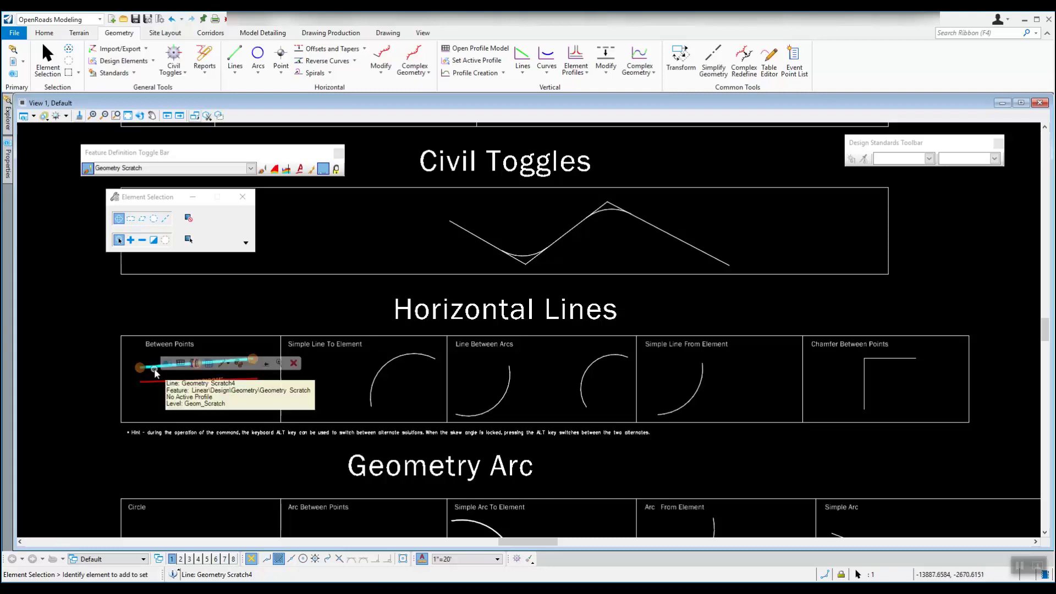
{"action": "mouse_move", "coordinate": [154, 368]}
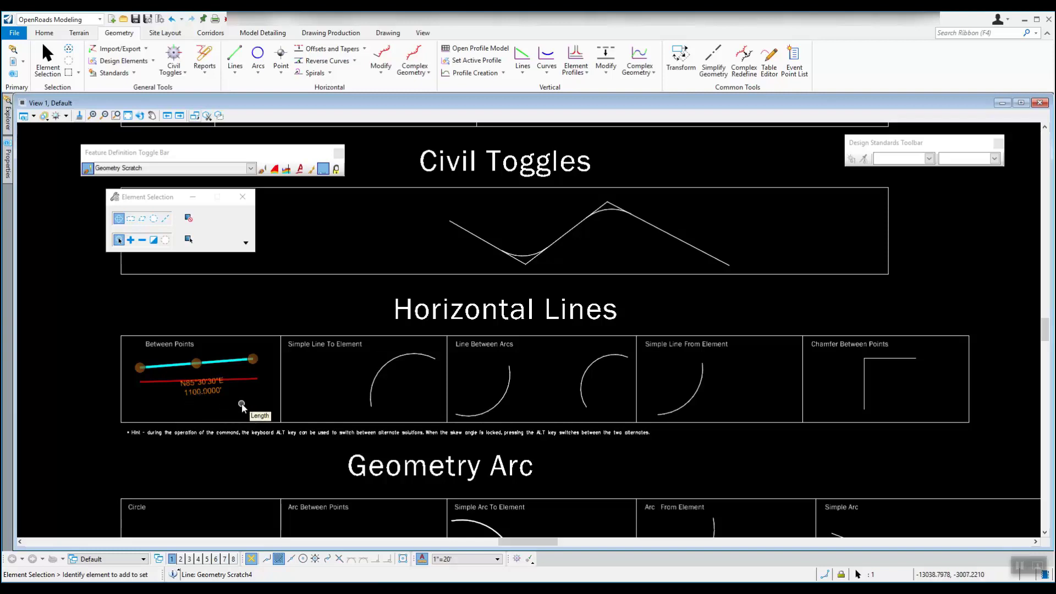
{"action": "left_click", "coordinate": [227, 404]}
{"action": "left_click", "coordinate": [211, 381]}
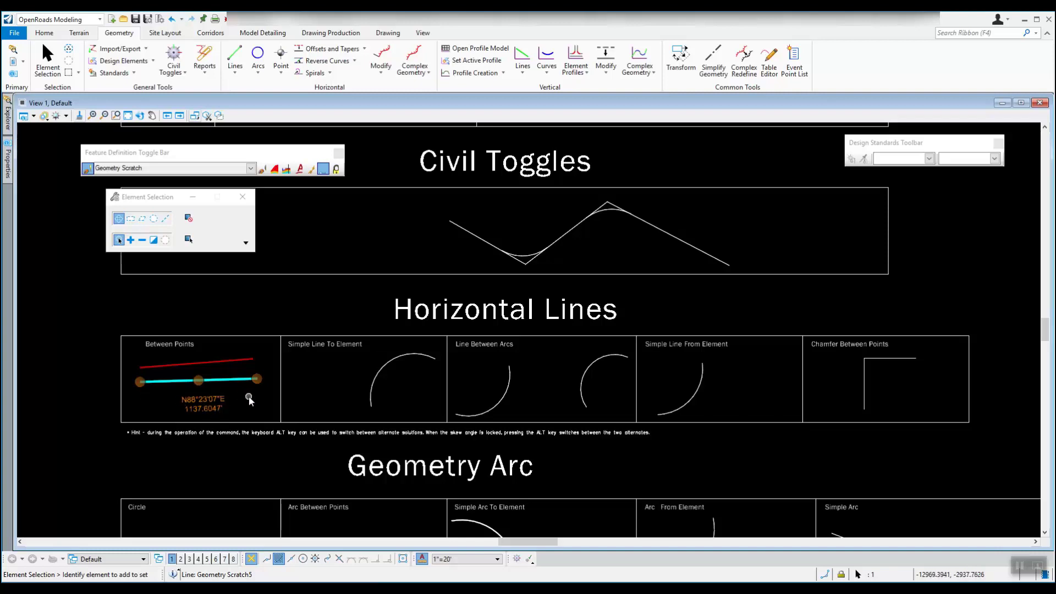
Change the lower line's length label to 1100, then deselect it.
{"action": "left_click", "coordinate": [208, 408]}
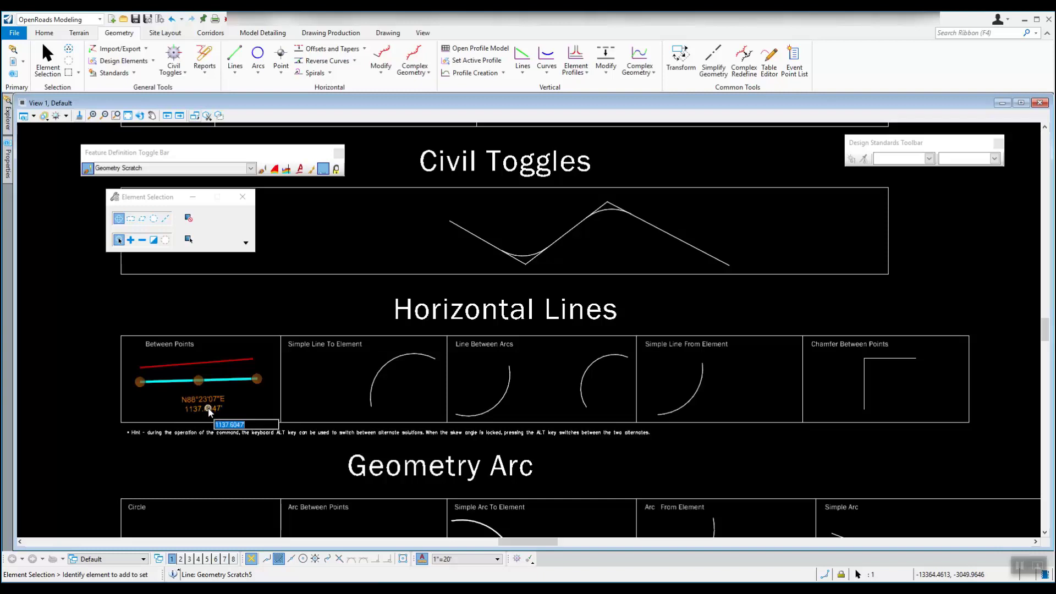
{"action": "type", "text": "1100"}
{"action": "key", "text": "Return"}
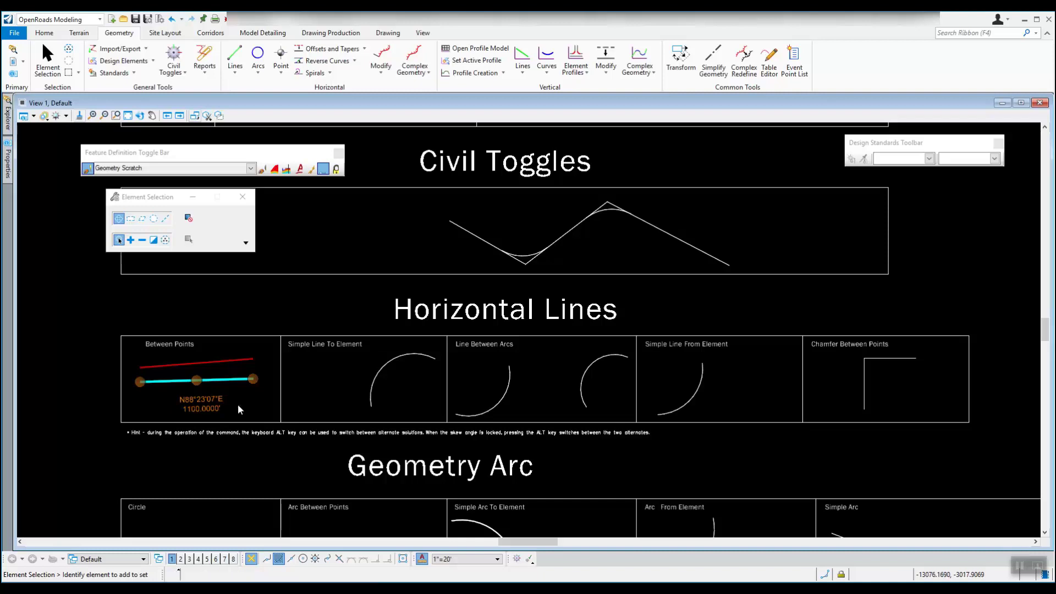
{"action": "left_click", "coordinate": [238, 405]}
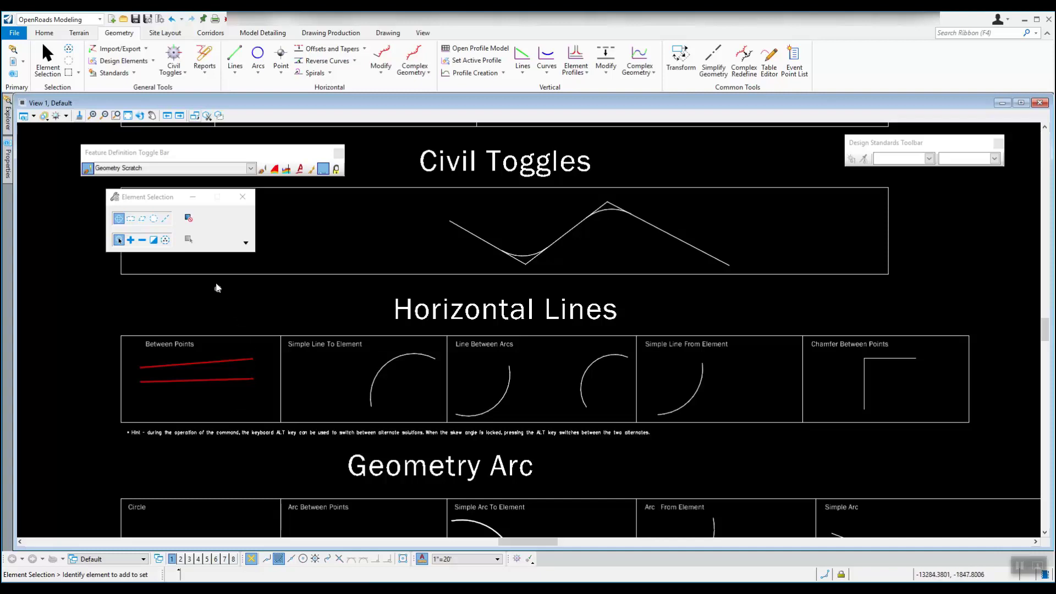
Float the Civil Toggles toolbar and turn on Civil AccuDraw.
{"action": "left_click", "coordinate": [180, 66]}
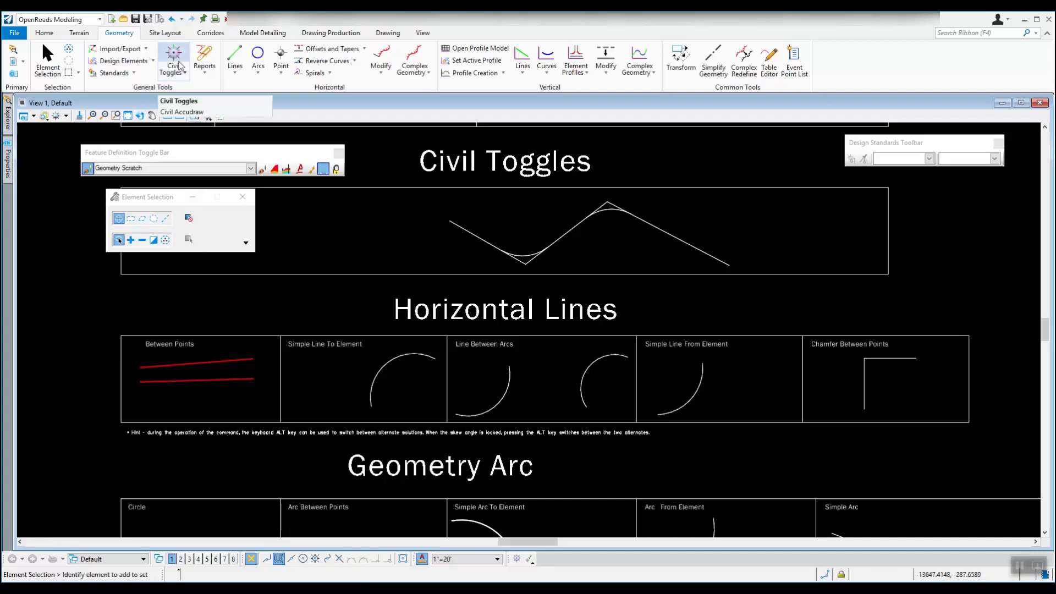
{"action": "left_click", "coordinate": [178, 55]}
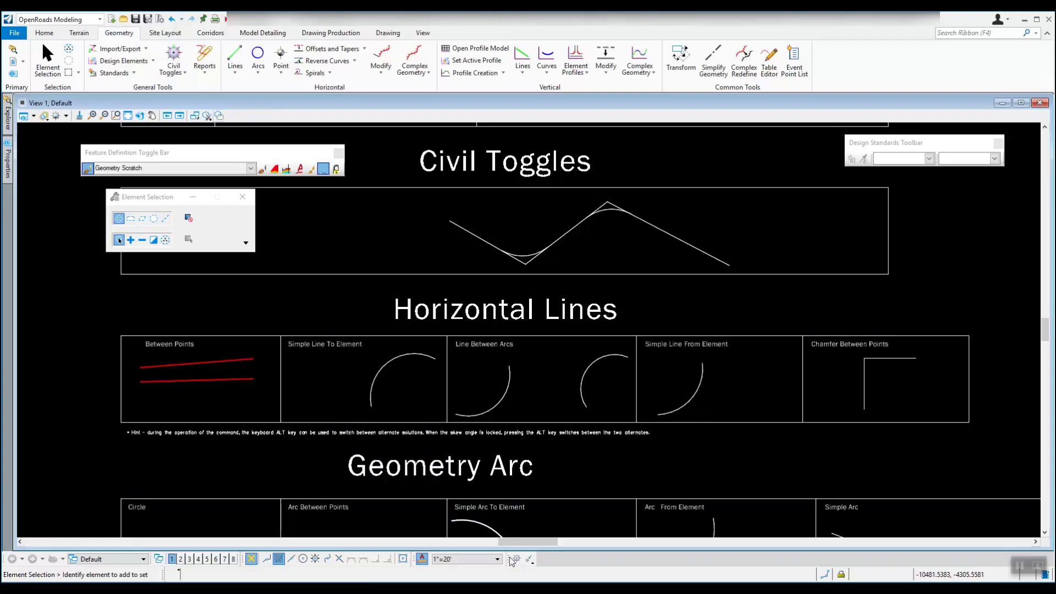
{"action": "left_click_drag", "start_coordinate": [510, 559], "coordinate": [437, 475]}
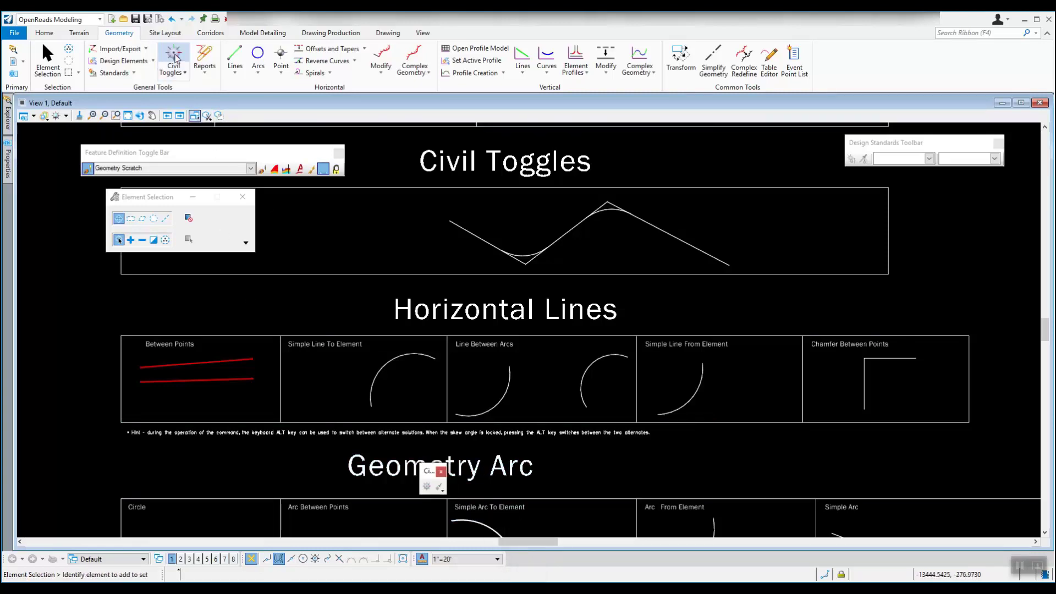
{"action": "left_click", "coordinate": [431, 487]}
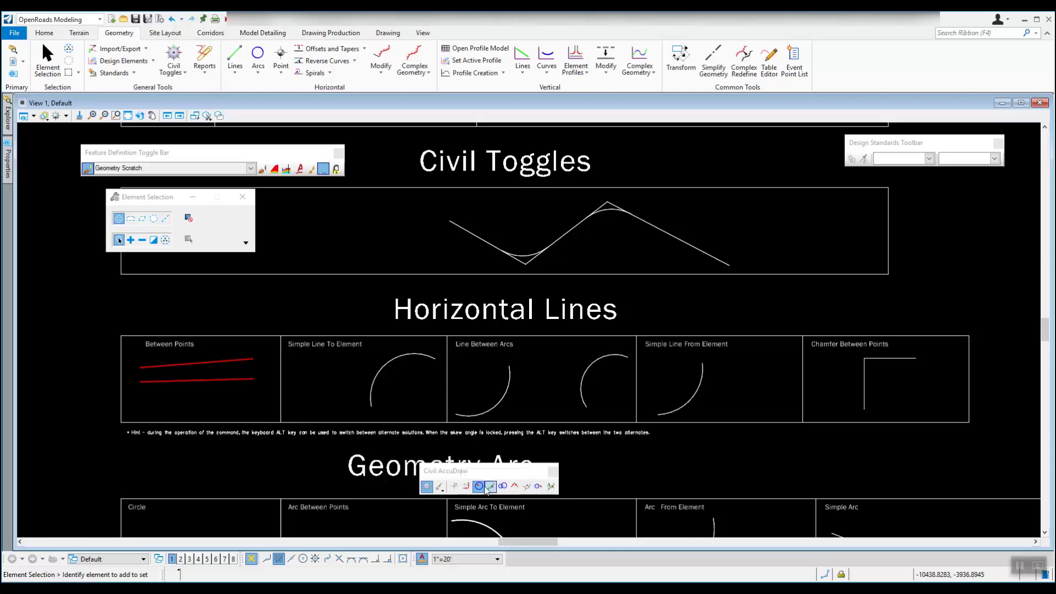
Start Line Between Points in Civil AccuDraw XY mode, locking X -13903.6747 and Y -2980.5063.
{"action": "left_click", "coordinate": [234, 57]}
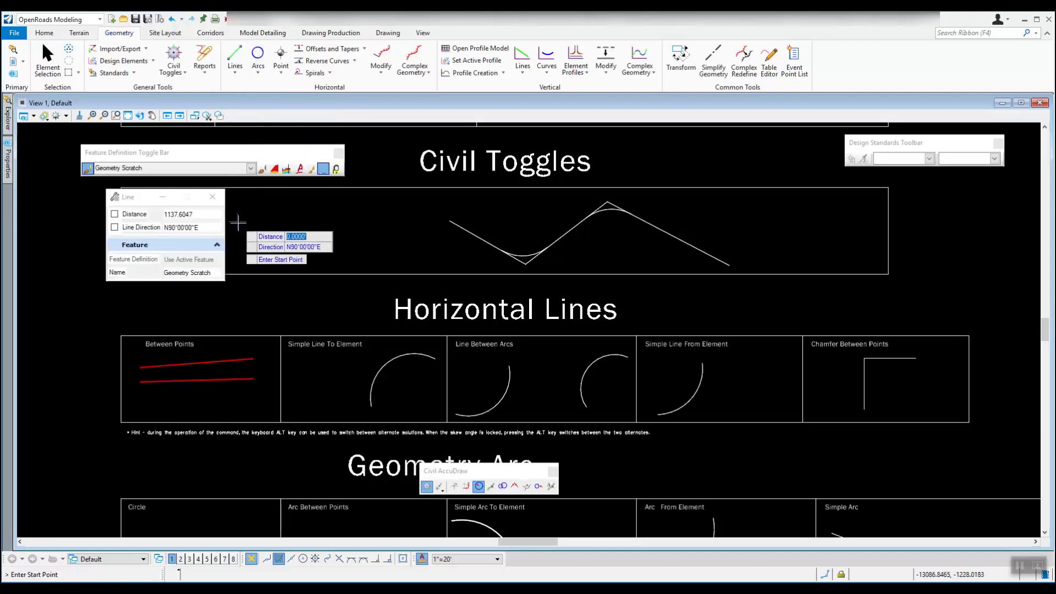
{"action": "left_click_drag", "start_coordinate": [451, 474], "coordinate": [364, 241]}
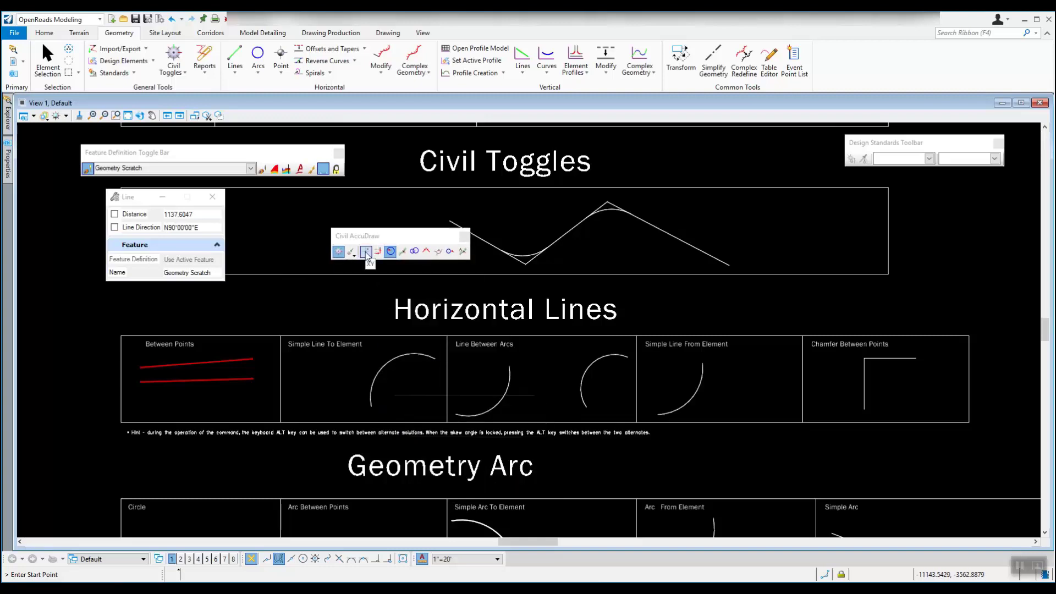
{"action": "left_click", "coordinate": [367, 252]}
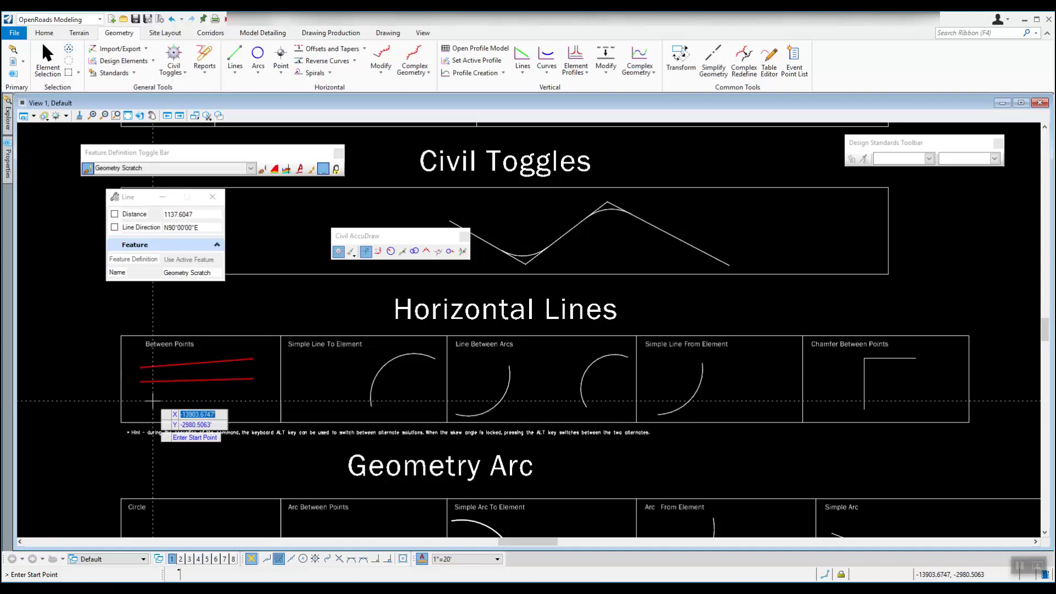
{"action": "key", "text": "Tab"}
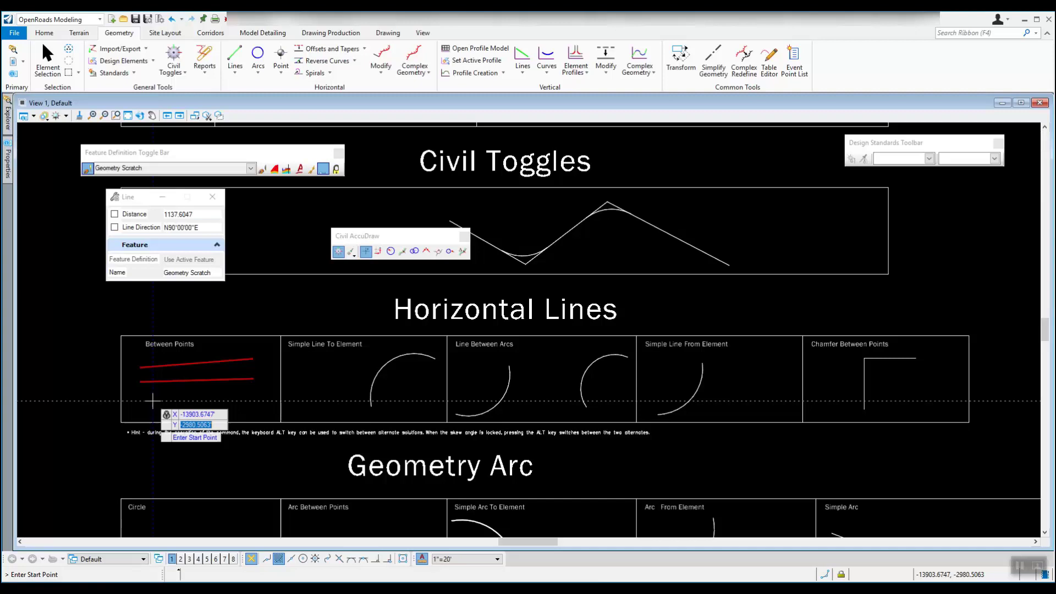
{"action": "key", "text": "Tab"}
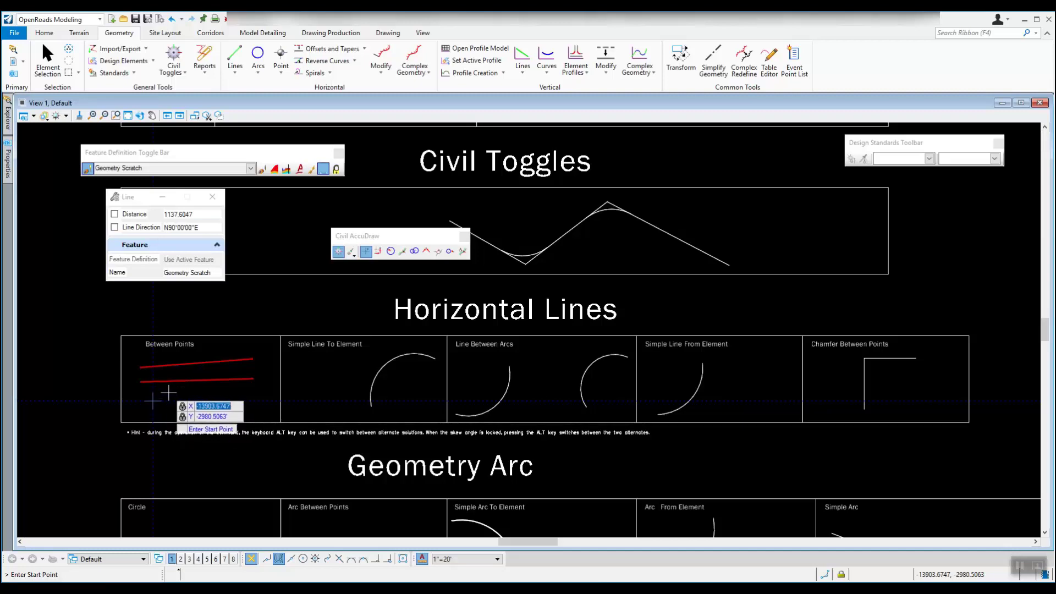
Place the start point below the red lines and switch Civil AccuDraw to distance-direction entry.
{"action": "left_click", "coordinate": [152, 401]}
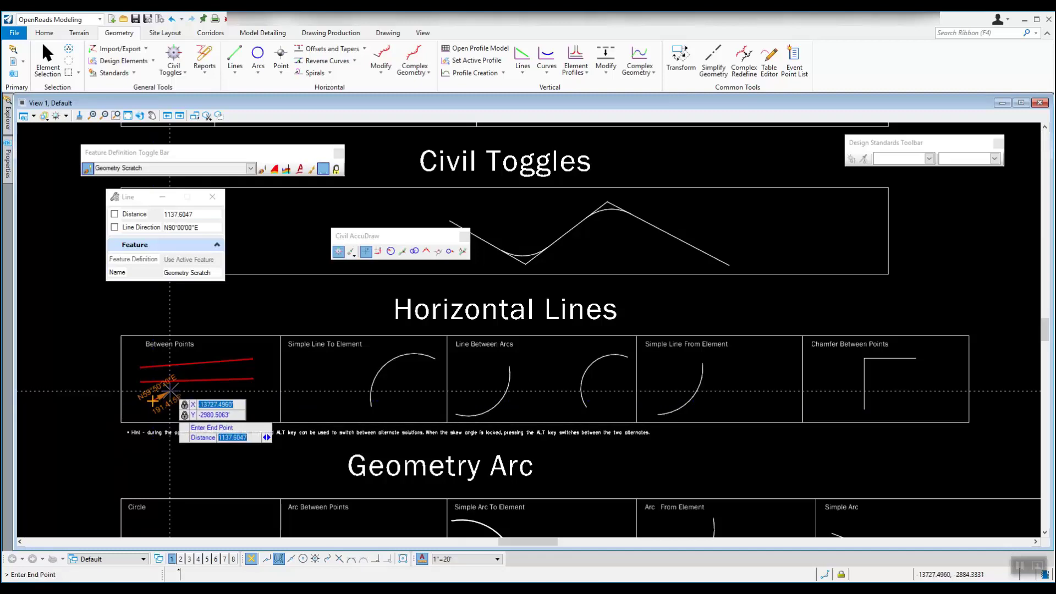
{"action": "left_click", "coordinate": [379, 252]}
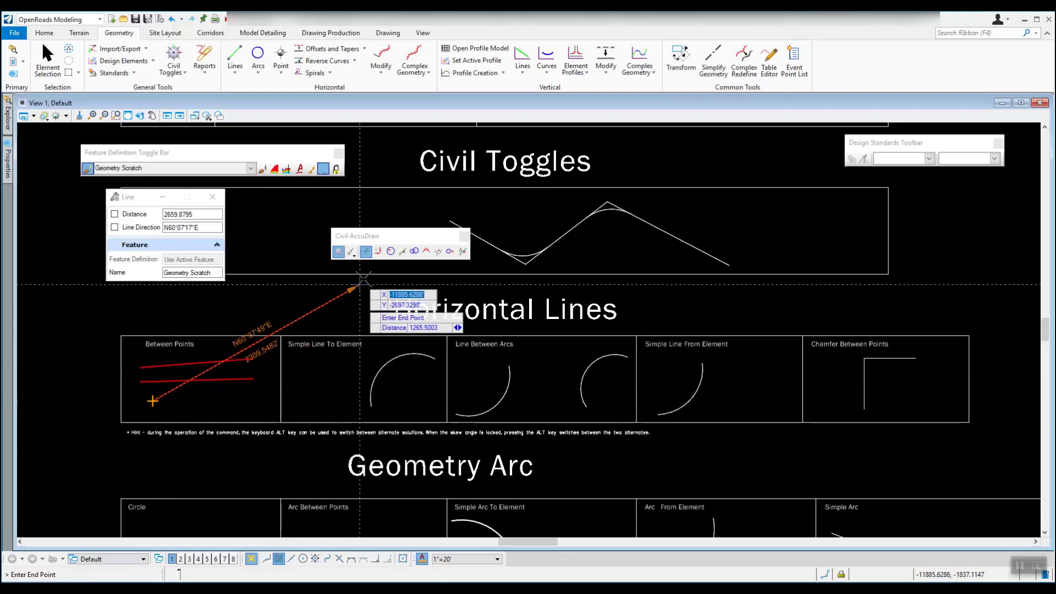
{"action": "left_click", "coordinate": [392, 253]}
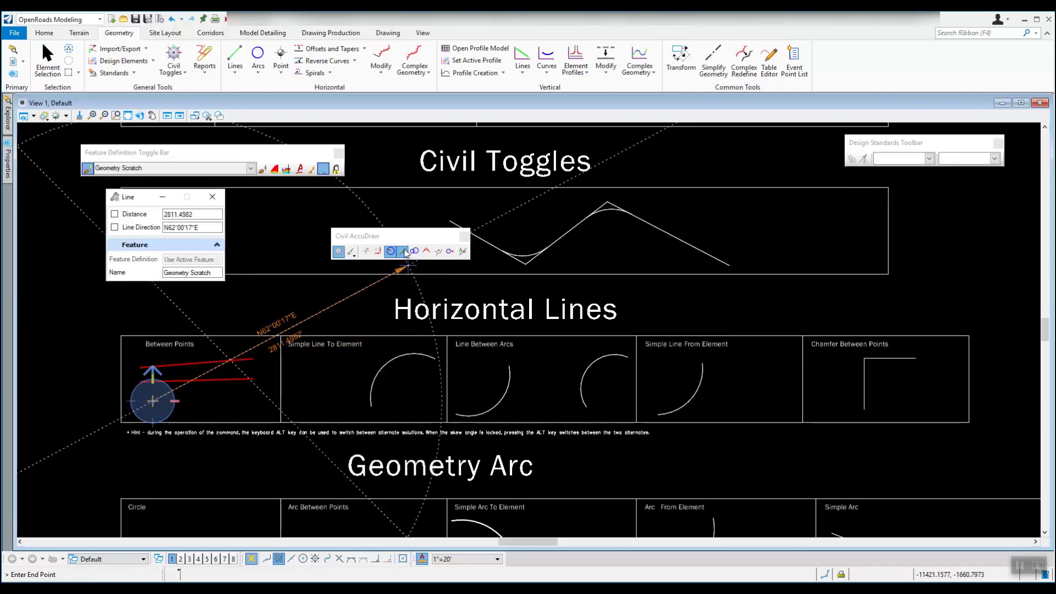
Switch Civil AccuDraw to DeltaStation-Offset entry for the new line's end point.
{"action": "left_click", "coordinate": [403, 252]}
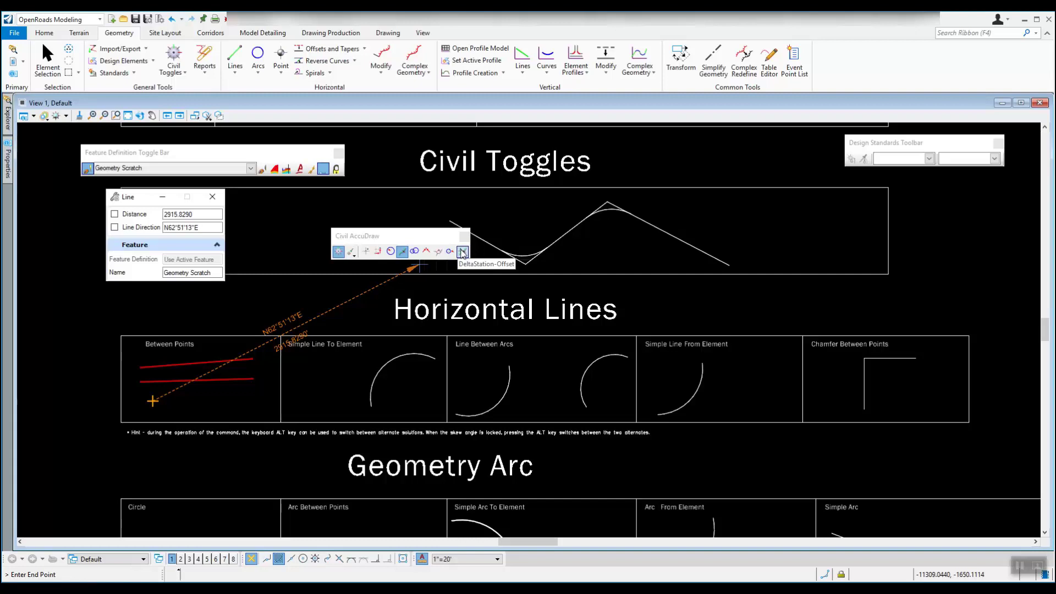
{"action": "left_click", "coordinate": [462, 252]}
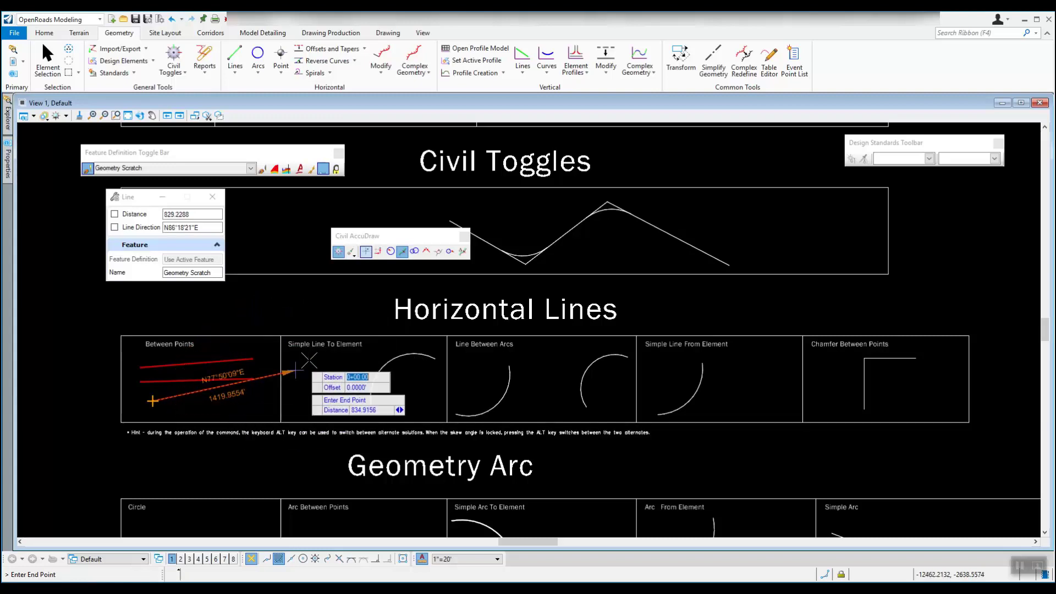
Place a third red line 1100 long at bearing N85°30'30"E with Civil AccuDraw.
{"action": "left_click", "coordinate": [391, 253]}
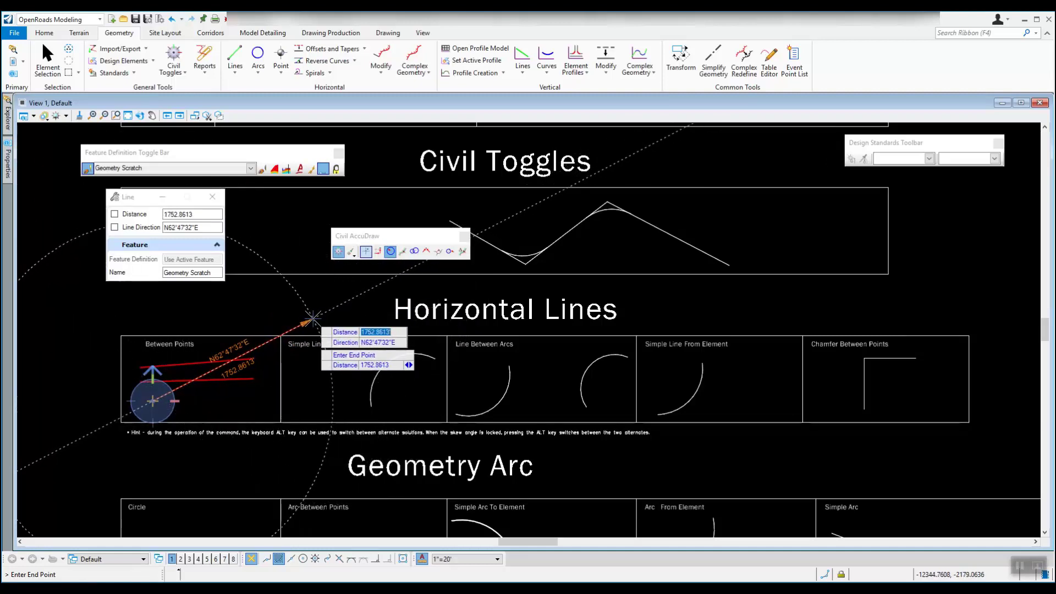
{"action": "type", "text": "1100"}
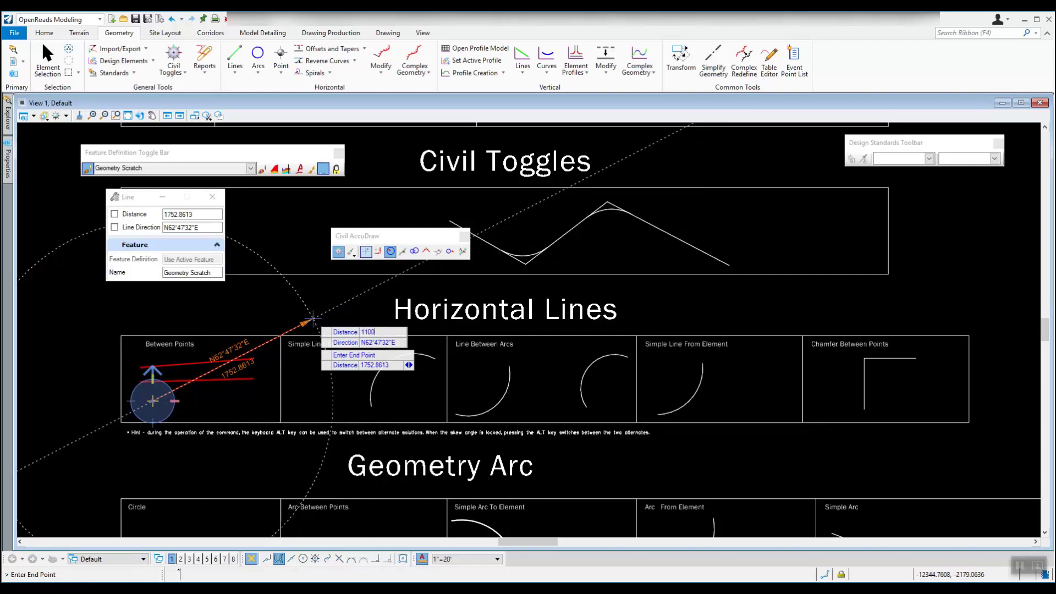
{"action": "key", "text": "Tab"}
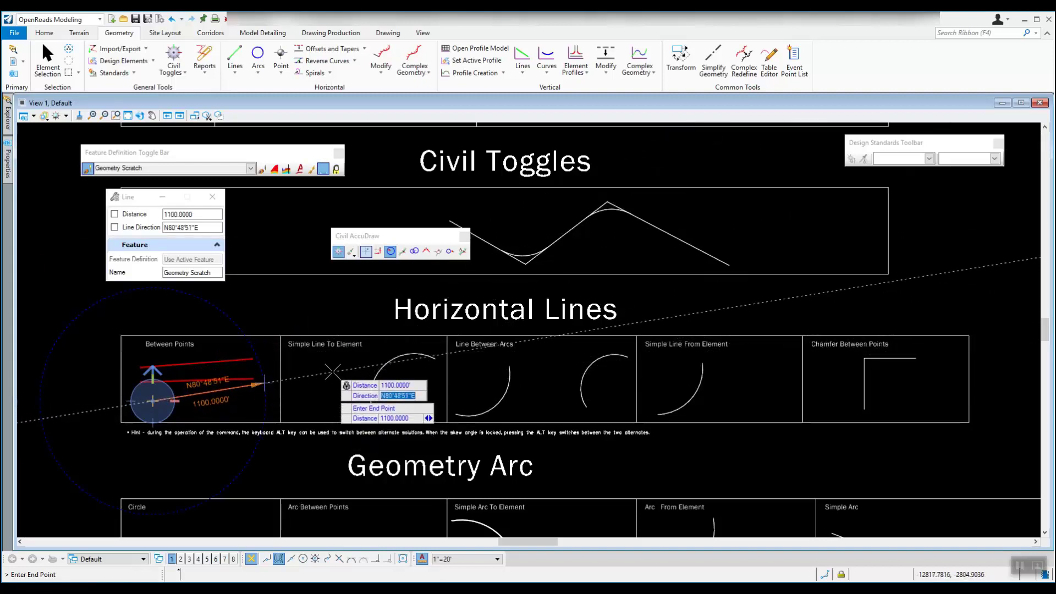
{"action": "type", "text": "N85:30"}
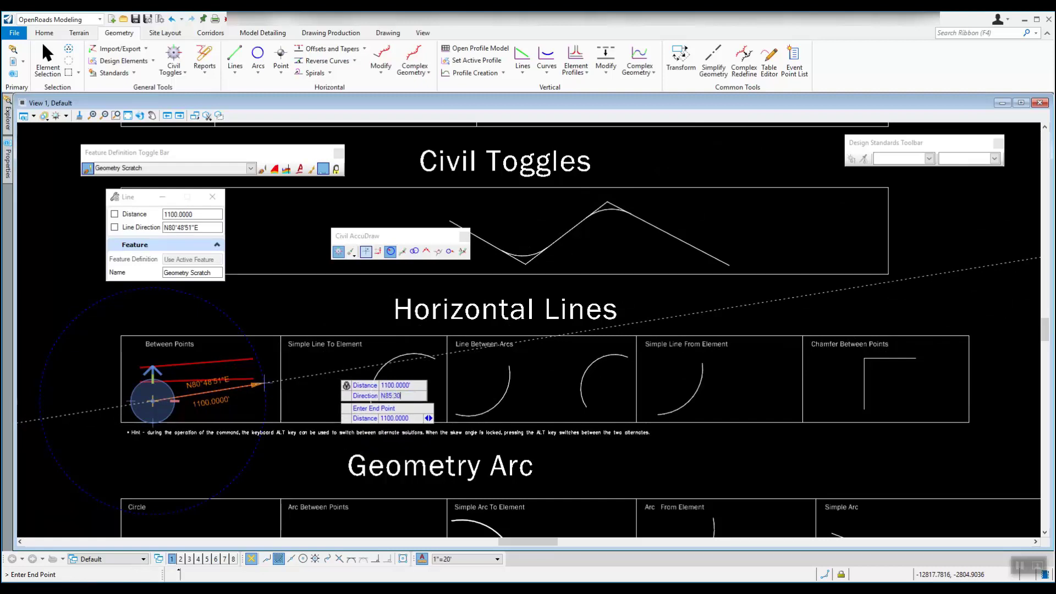
{"action": "type", "text": ":"}
{"action": "key", "text": "Tab"}
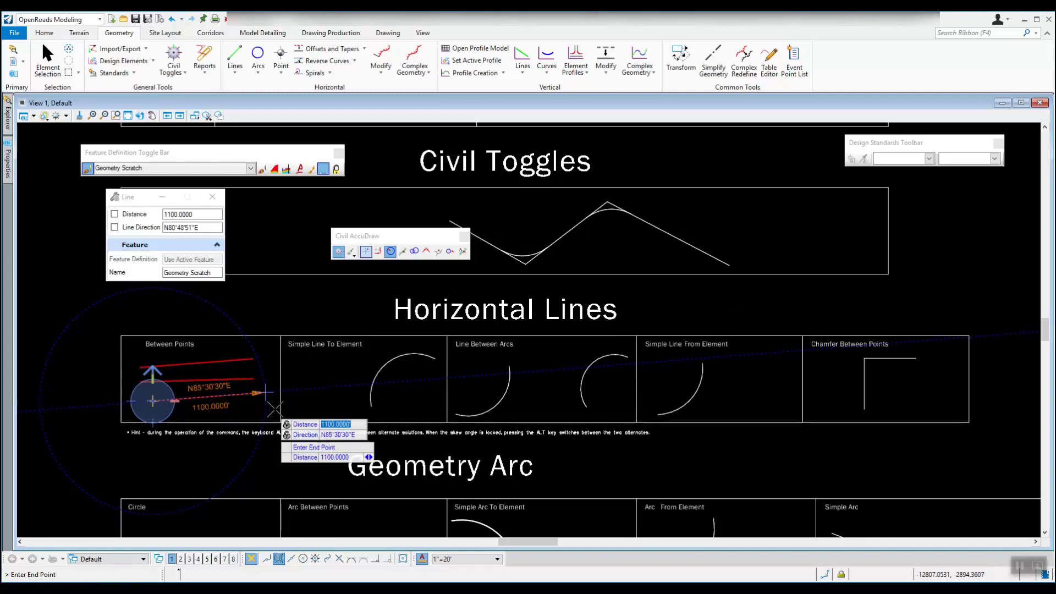
{"action": "left_click", "coordinate": [327, 379]}
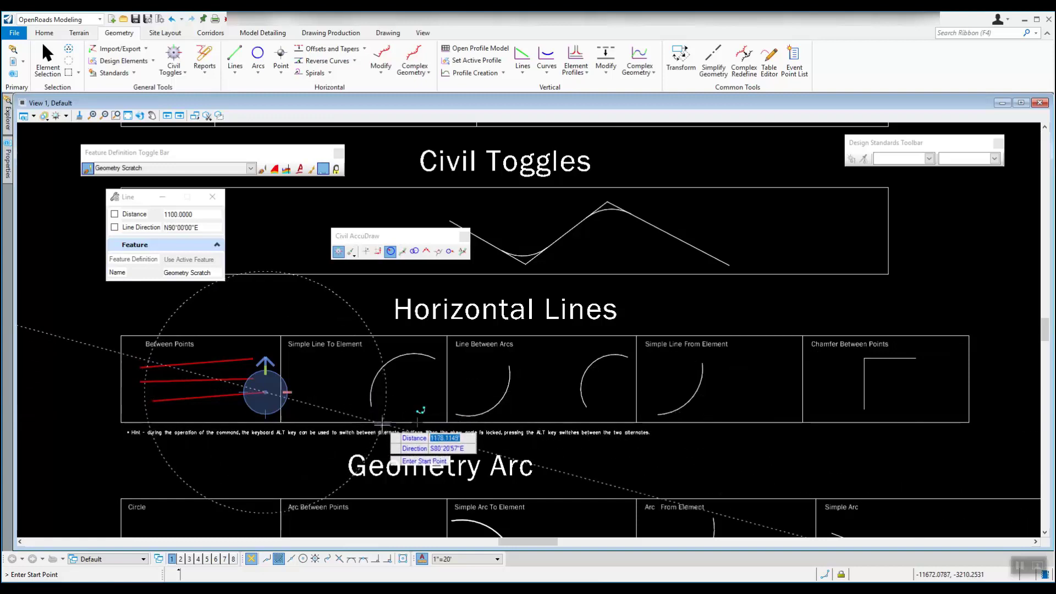
Exit the Line command and dock the Civil AccuDraw toolbar in the status bar.
{"action": "right_click", "coordinate": [348, 392]}
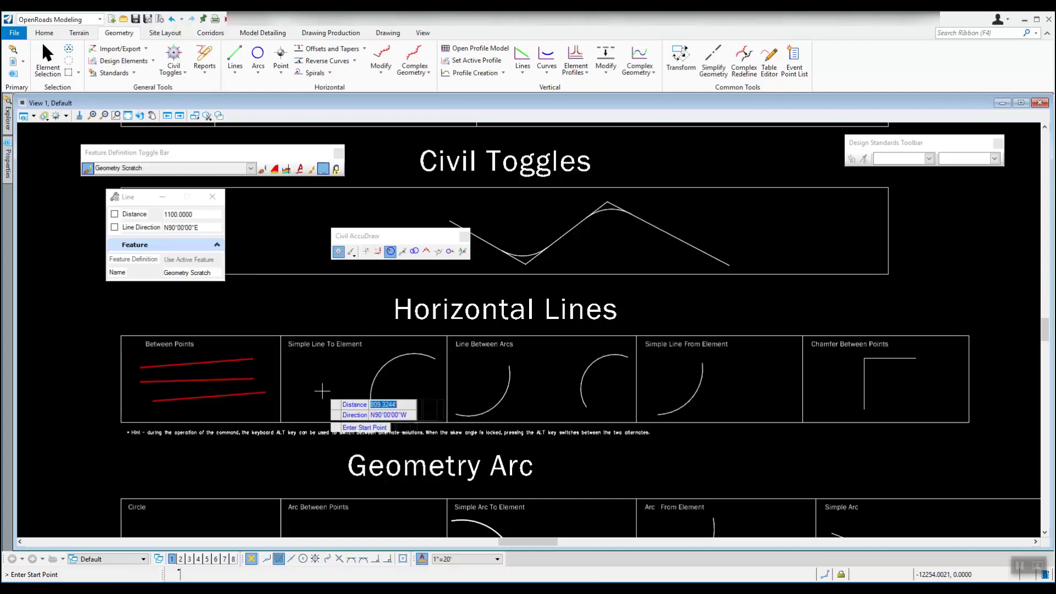
{"action": "right_click", "coordinate": [322, 391]}
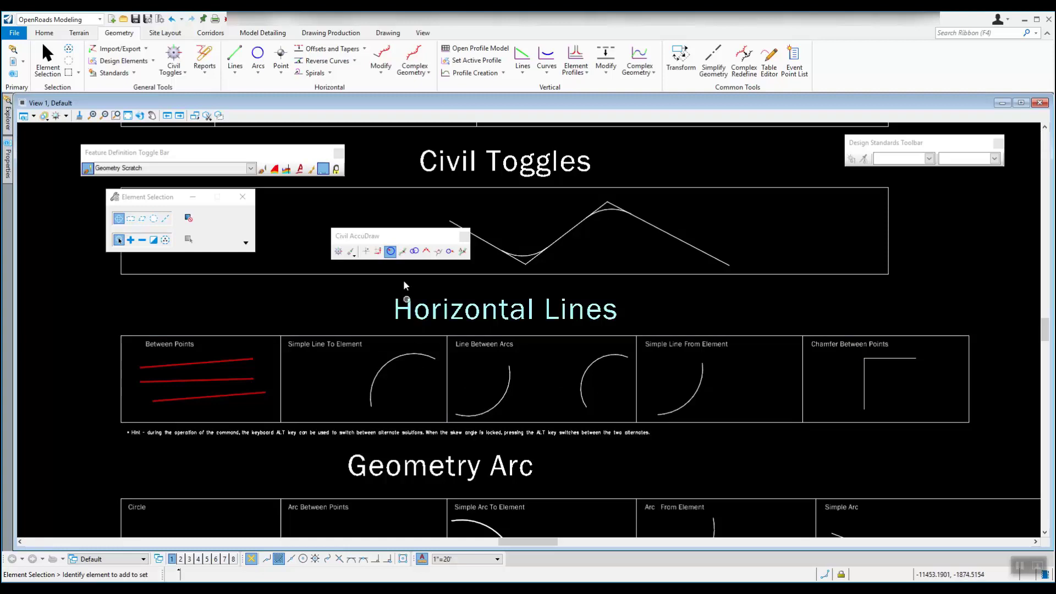
{"action": "mouse_move", "coordinate": [399, 235]}
{"action": "left_mouse_down"}
{"action": "mouse_move", "coordinate": [467, 257]}
{"action": "mouse_move", "coordinate": [411, 269]}
{"action": "mouse_move", "coordinate": [457, 324]}
{"action": "mouse_move", "coordinate": [632, 428]}
{"action": "mouse_move", "coordinate": [638, 445]}
{"action": "mouse_move", "coordinate": [611, 452]}
{"action": "mouse_move", "coordinate": [567, 526]}
{"action": "mouse_move", "coordinate": [563, 555]}
{"action": "left_mouse_up"}
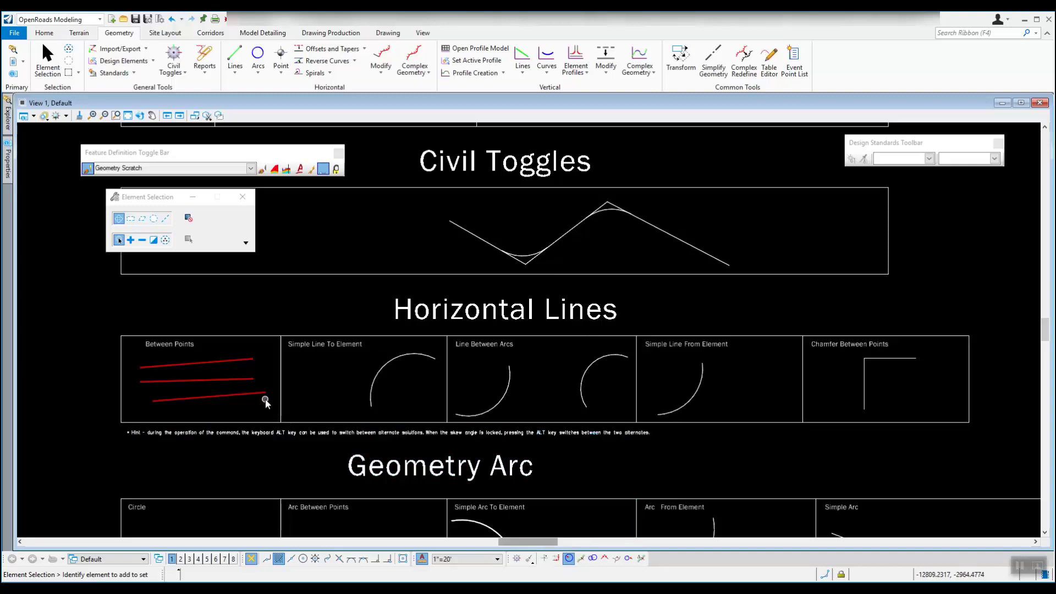
Start Line Between Points with AccuSnap turned on in the status bar.
{"action": "left_click", "coordinate": [235, 55]}
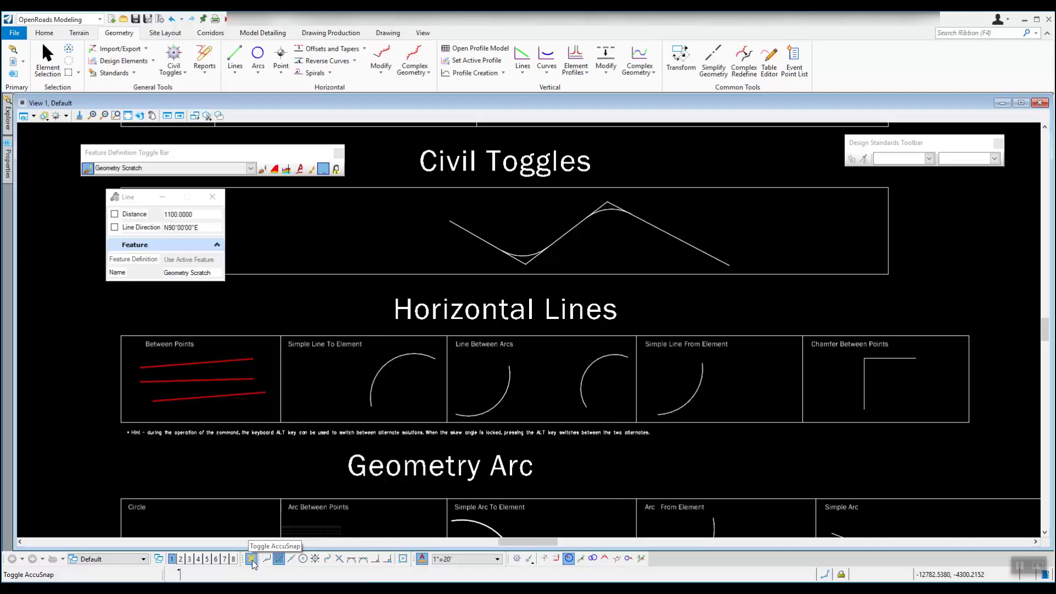
{"action": "left_click", "coordinate": [252, 558]}
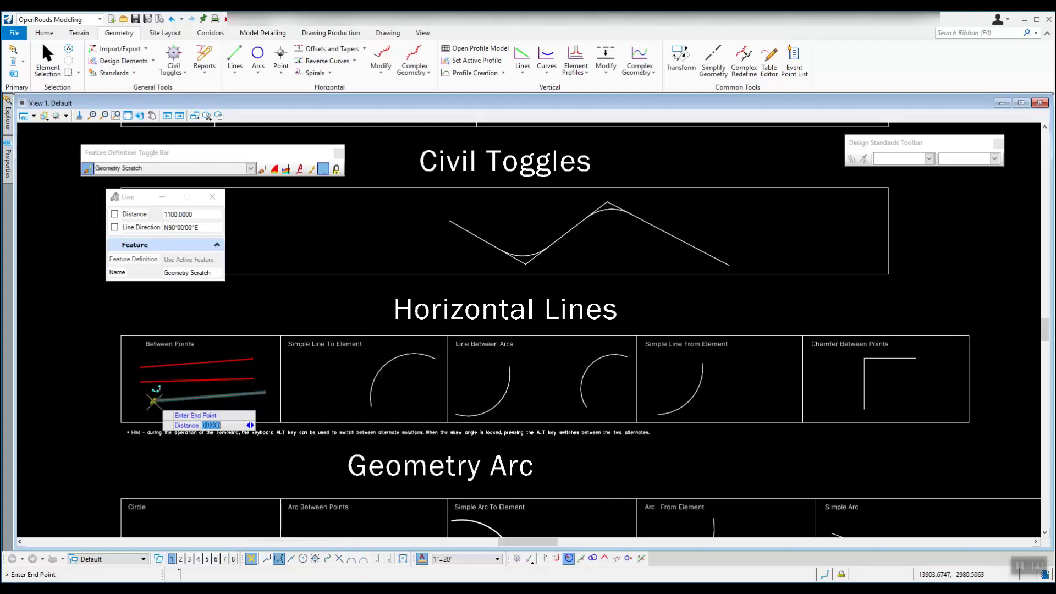
Snap a diagonal line from the bottom line's left end to the top line's right end.
{"action": "left_click", "coordinate": [153, 401]}
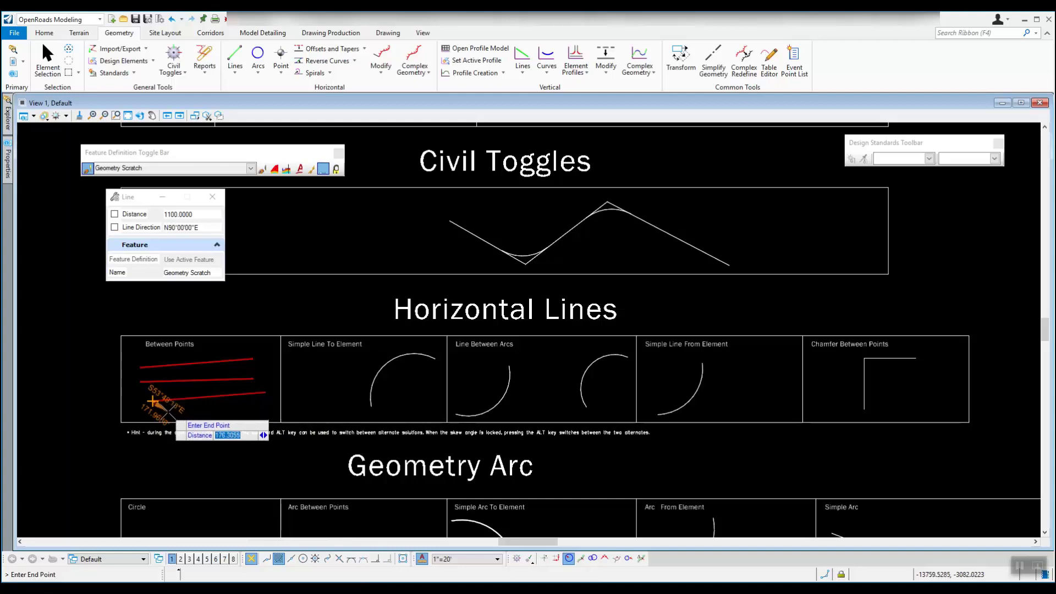
{"action": "left_click", "coordinate": [252, 359]}
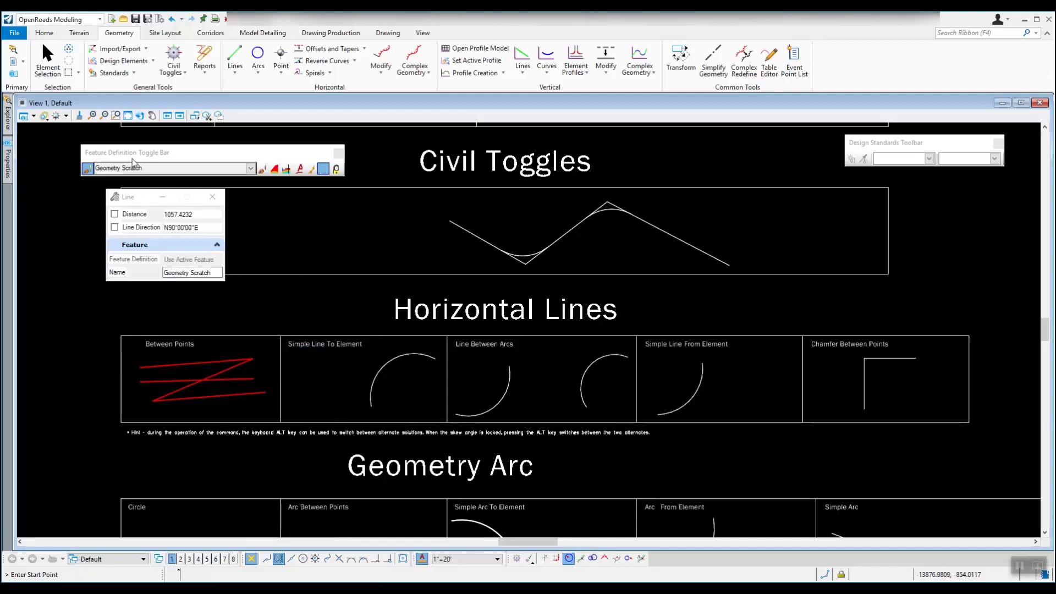
{"action": "left_click", "coordinate": [48, 59]}
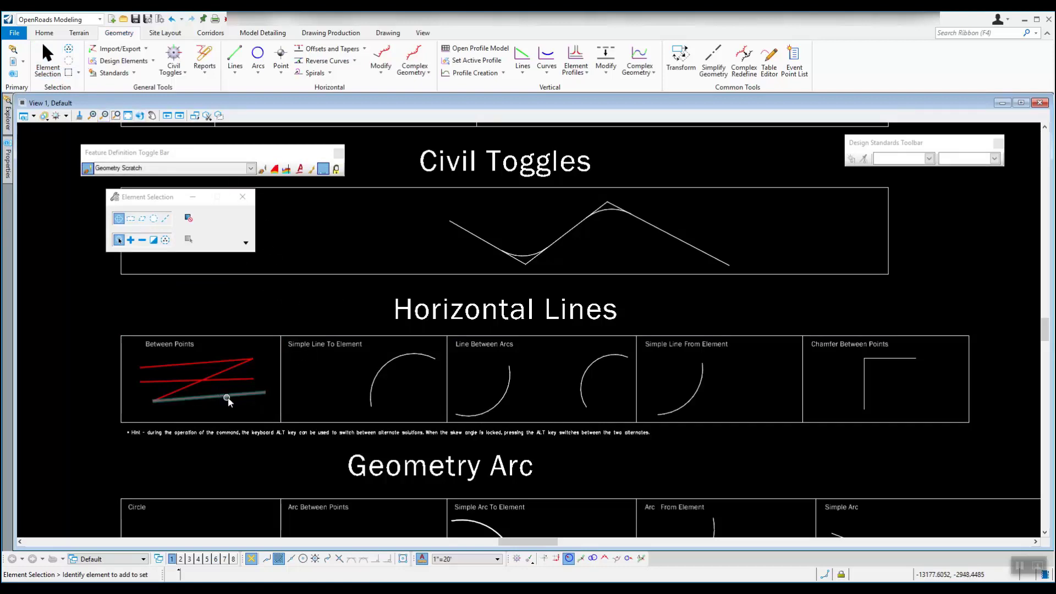
{"action": "mouse_move", "coordinate": [228, 398]}
{"action": "left_click", "coordinate": [226, 395]}
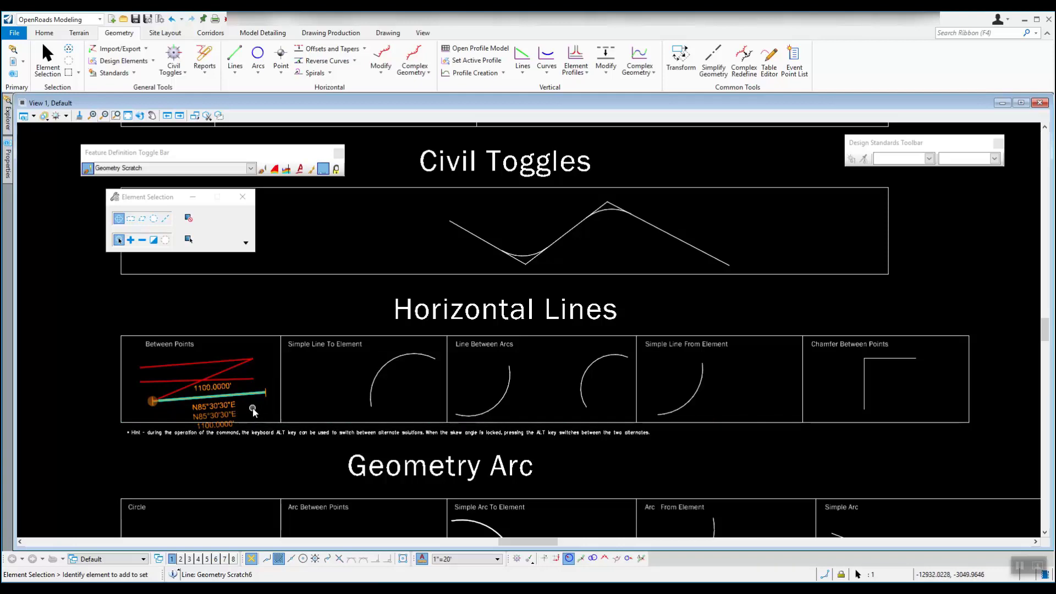
{"action": "left_click", "coordinate": [253, 407]}
{"action": "left_click", "coordinate": [236, 374]}
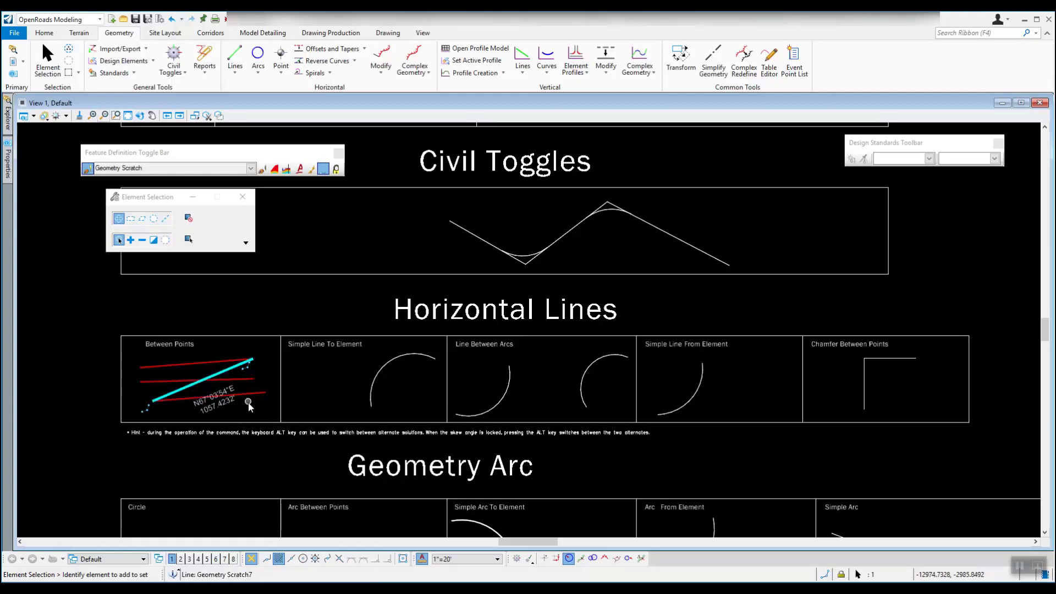
{"action": "left_click", "coordinate": [200, 380]}
{"action": "left_click", "coordinate": [243, 418]}
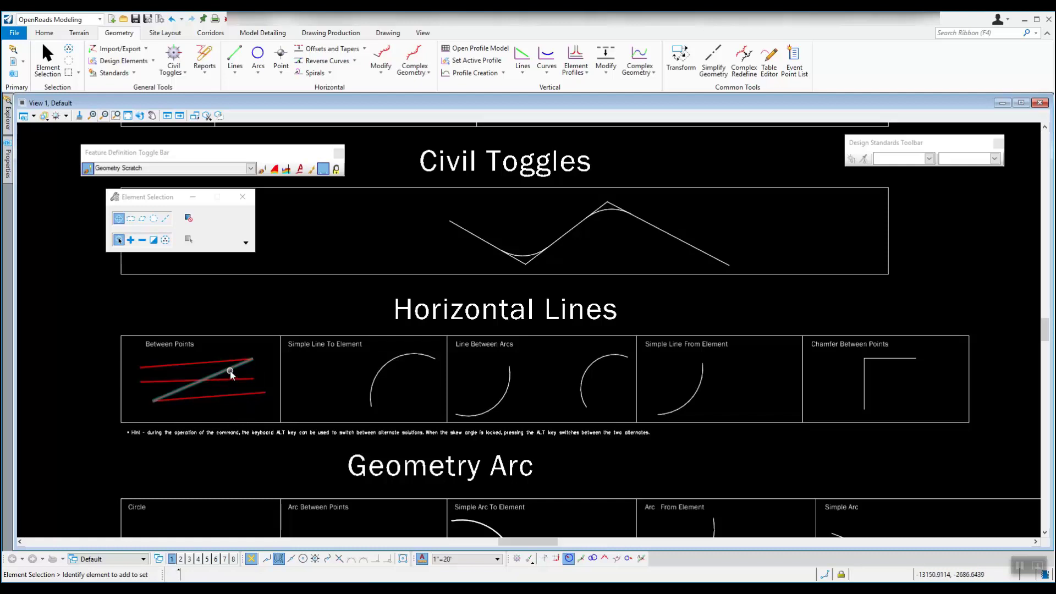
{"action": "left_click", "coordinate": [231, 372]}
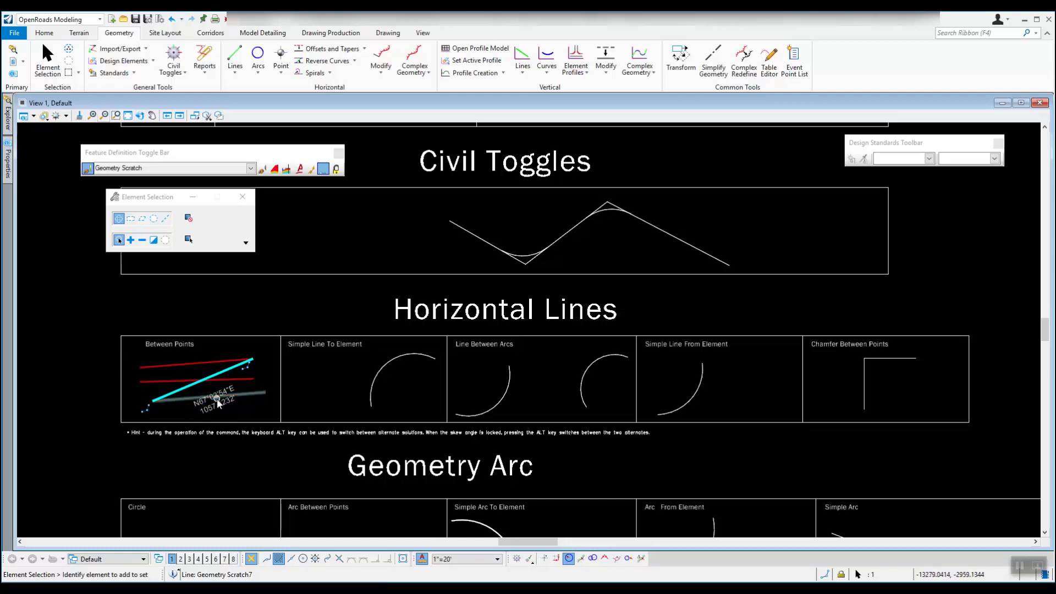
Move the bottom red line's left endpoint to a new spot, then deselect it.
{"action": "left_click", "coordinate": [190, 410]}
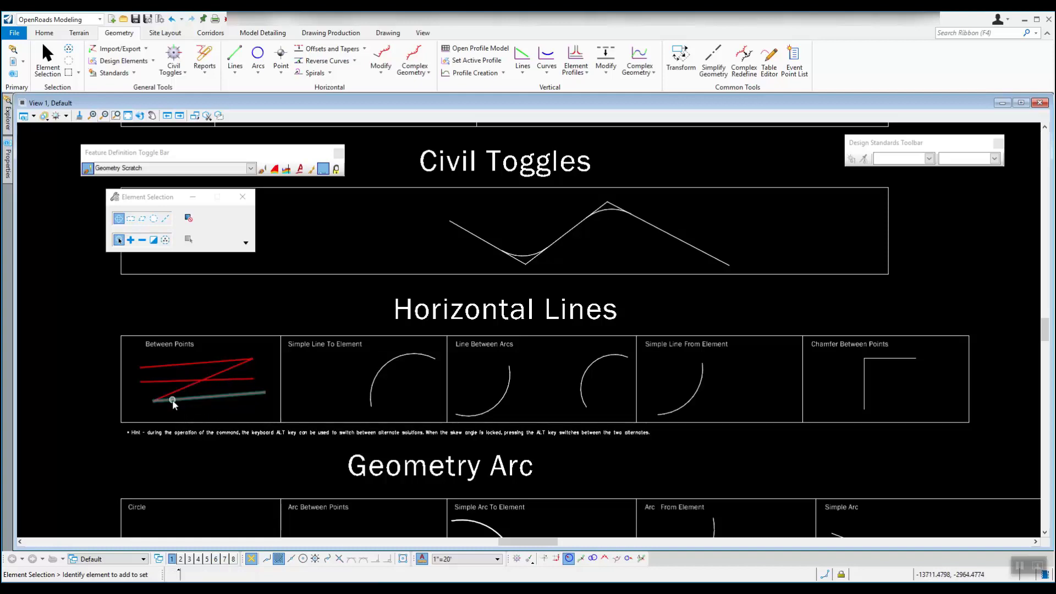
{"action": "left_click", "coordinate": [185, 400]}
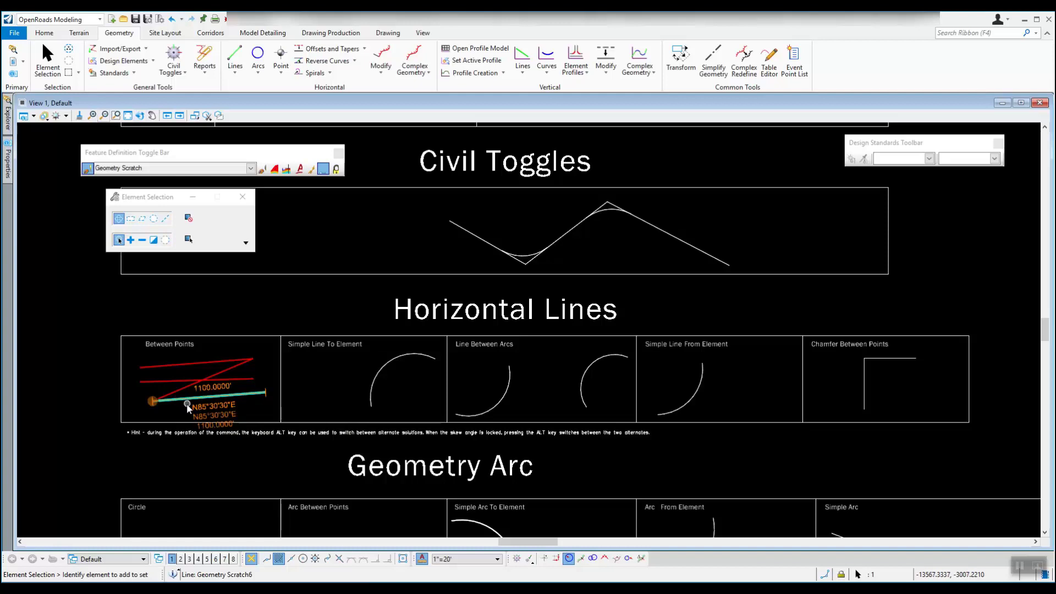
{"action": "left_click", "coordinate": [154, 401]}
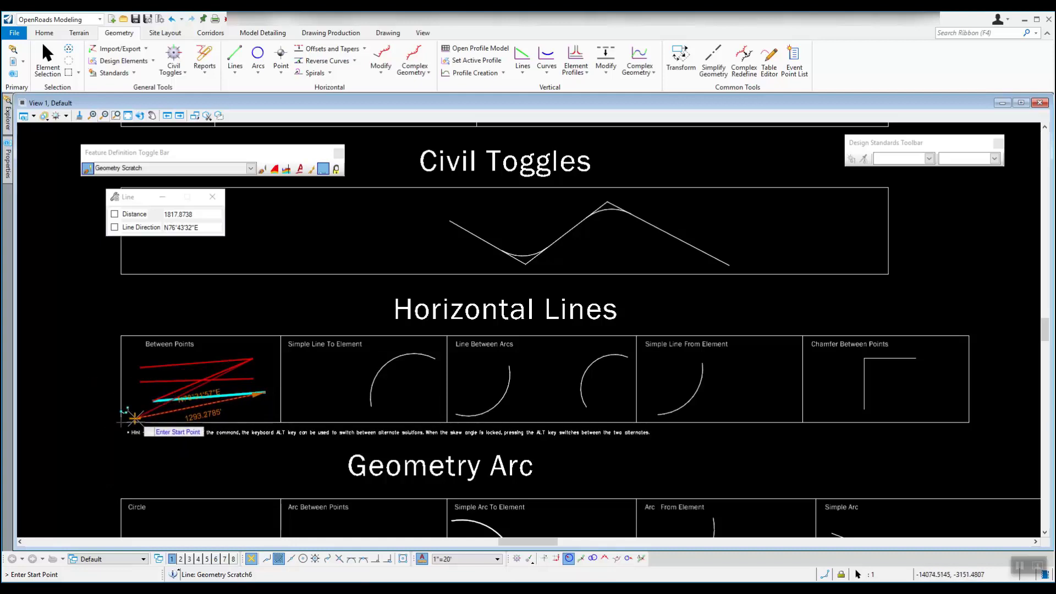
{"action": "right_click", "coordinate": [161, 412]}
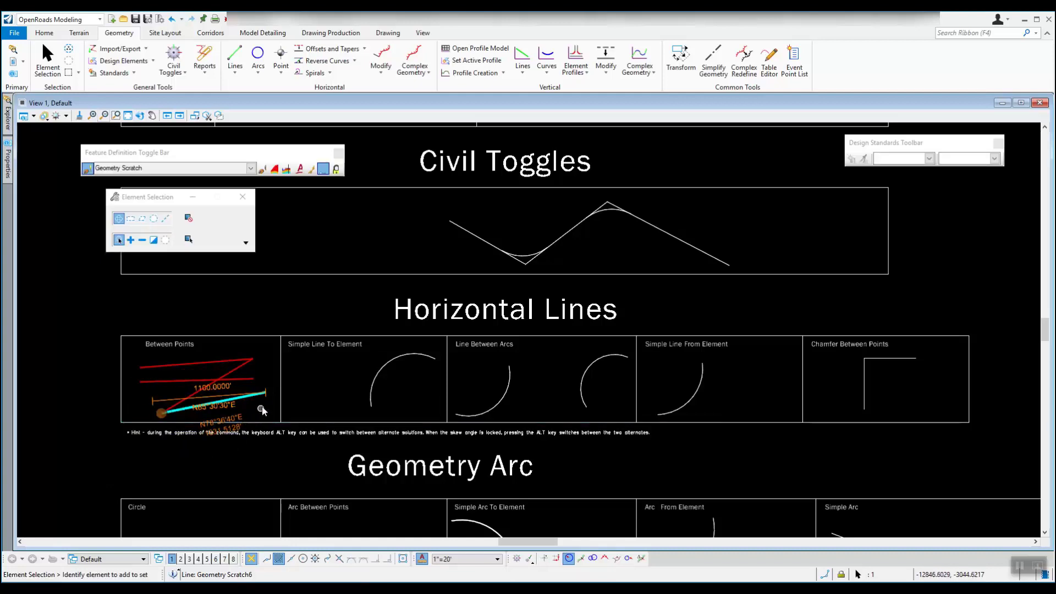
{"action": "mouse_move", "coordinate": [268, 397]}
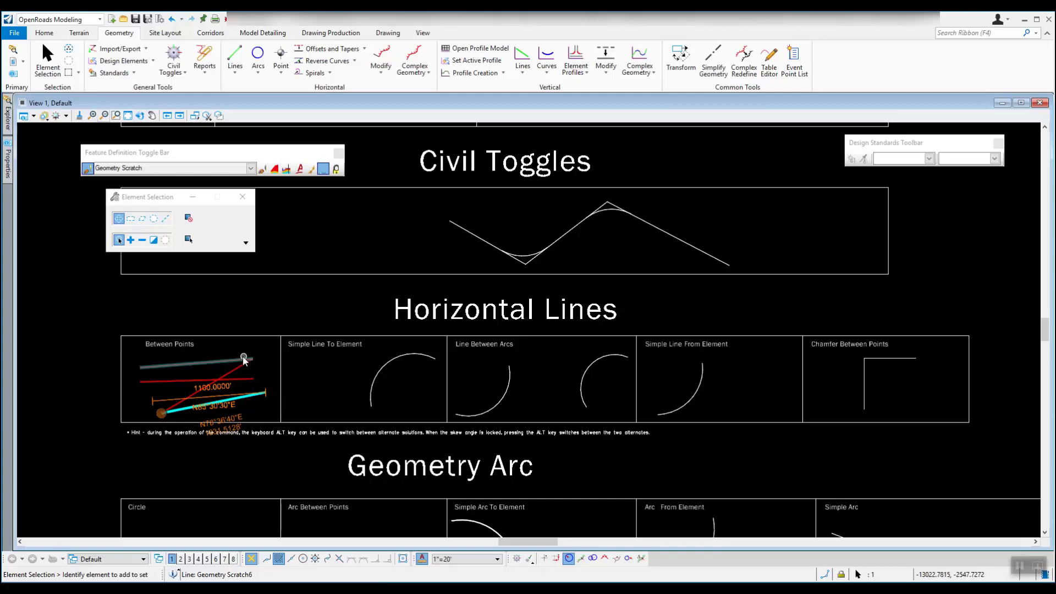
{"action": "right_click", "coordinate": [235, 359]}
Drag the top line's right end upward, making it 1157.0619 long at N79°21'21"E.
{"action": "left_click", "coordinate": [242, 360]}
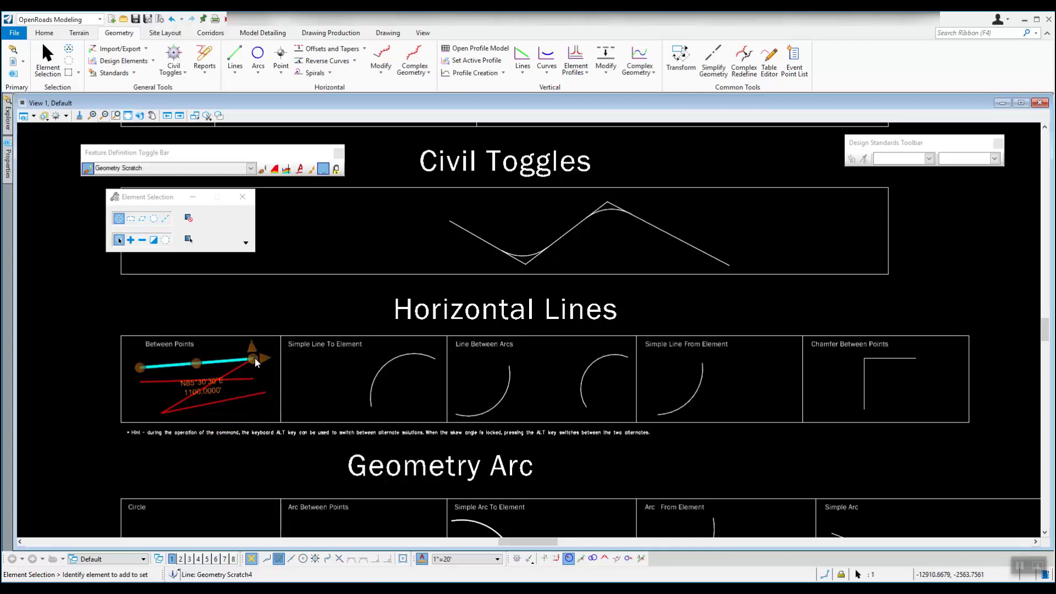
{"action": "left_click", "coordinate": [252, 358]}
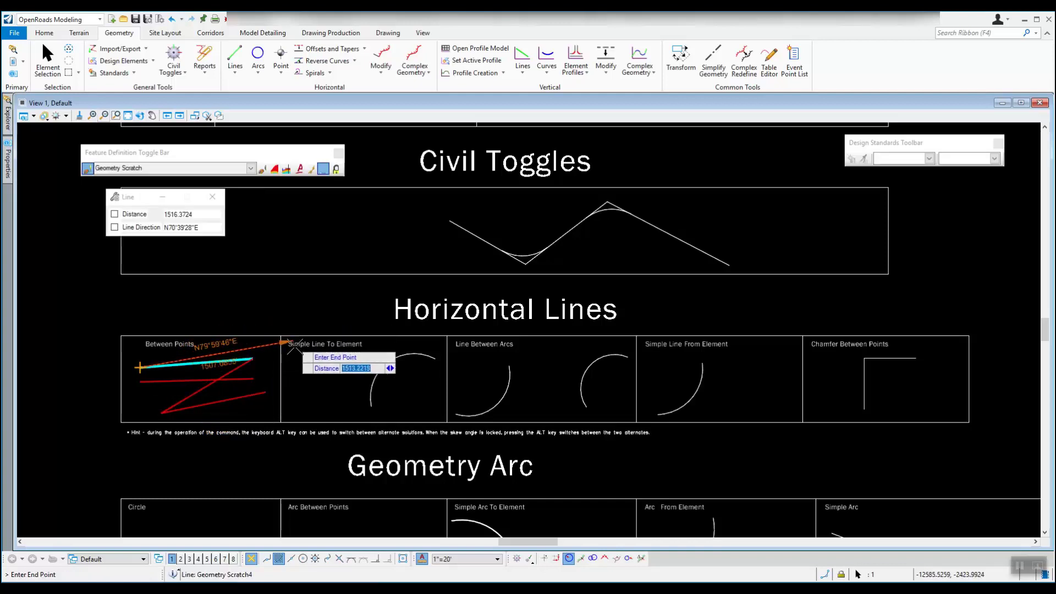
{"action": "left_click", "coordinate": [257, 345]}
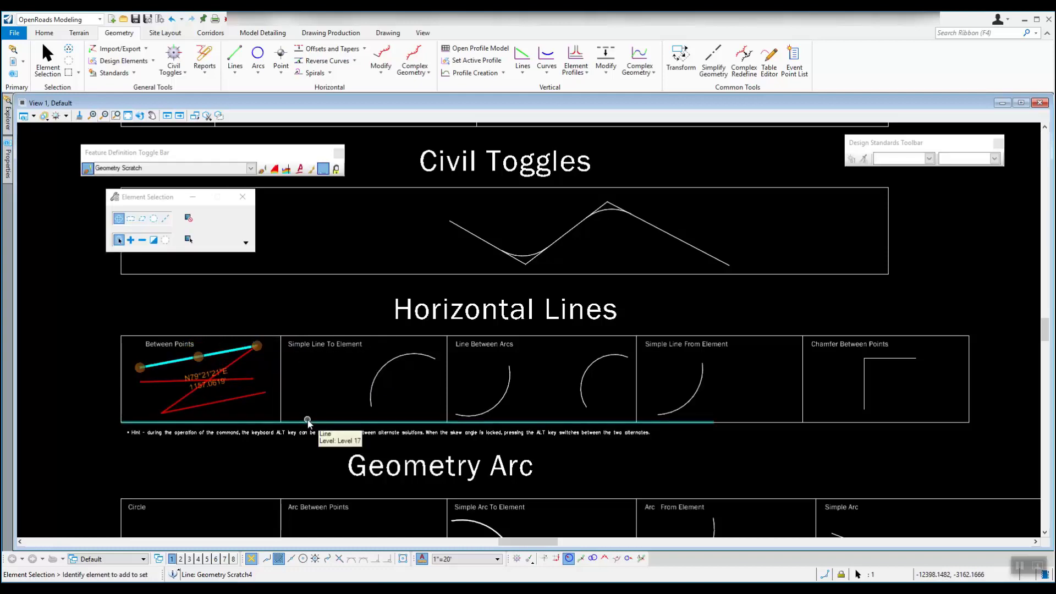
{"action": "left_click", "coordinate": [250, 414]}
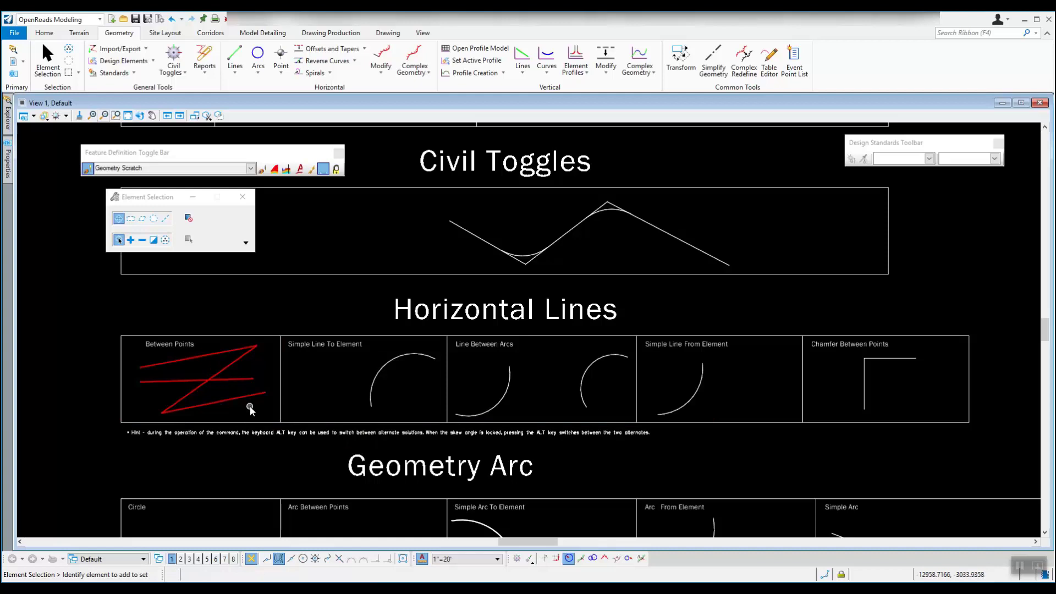